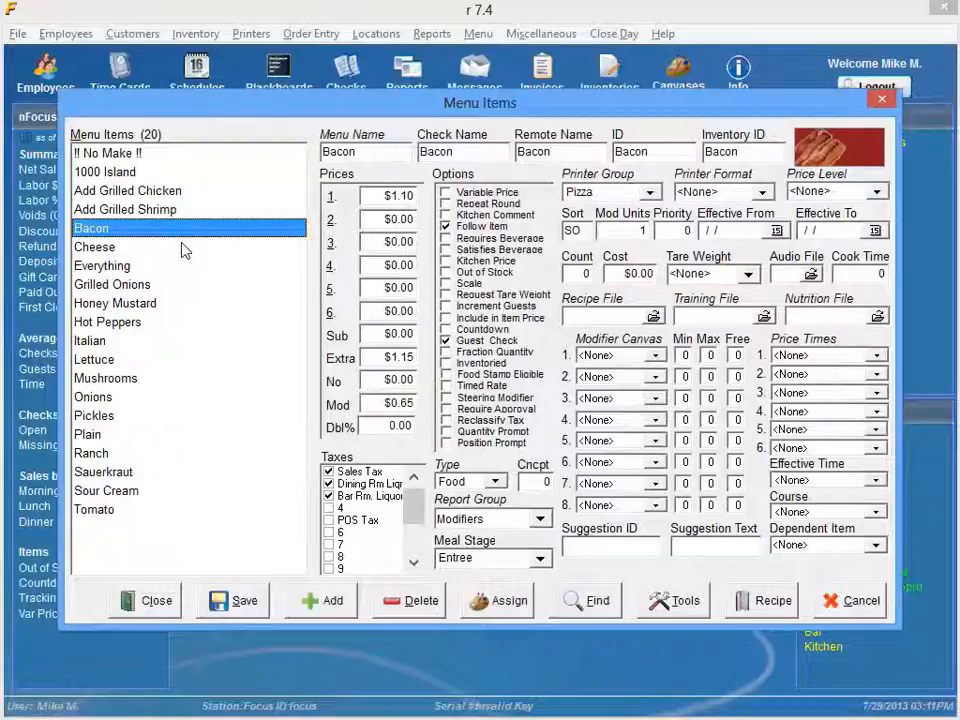
Step: Examine the No price of the Cheese item and the Sub and Mod prices of the Bacon item
left_click(183, 249)
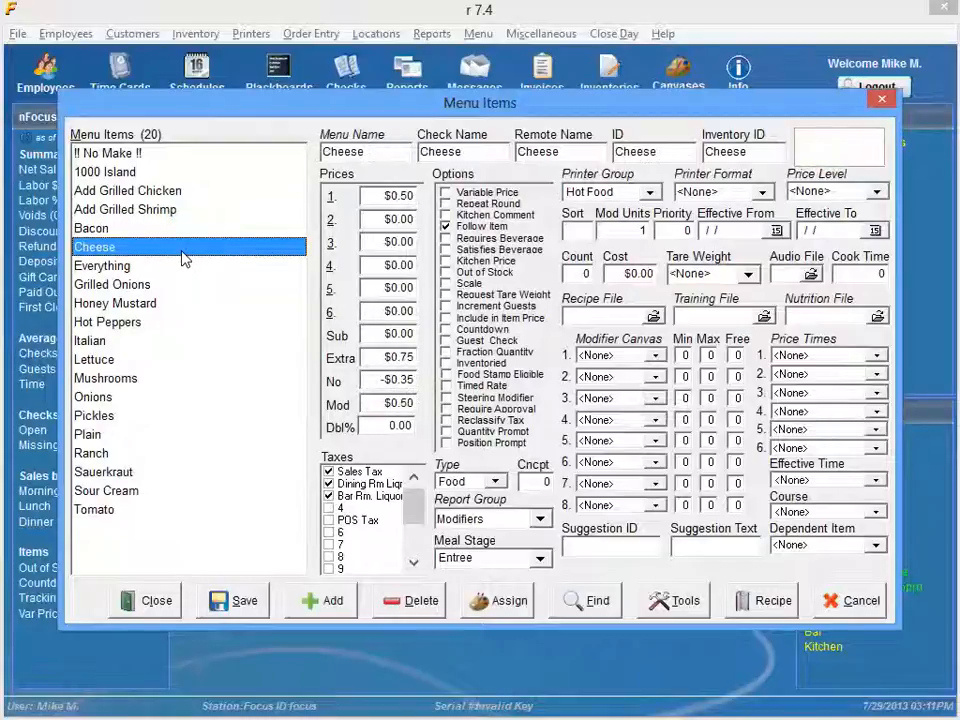
left_click(377, 380)
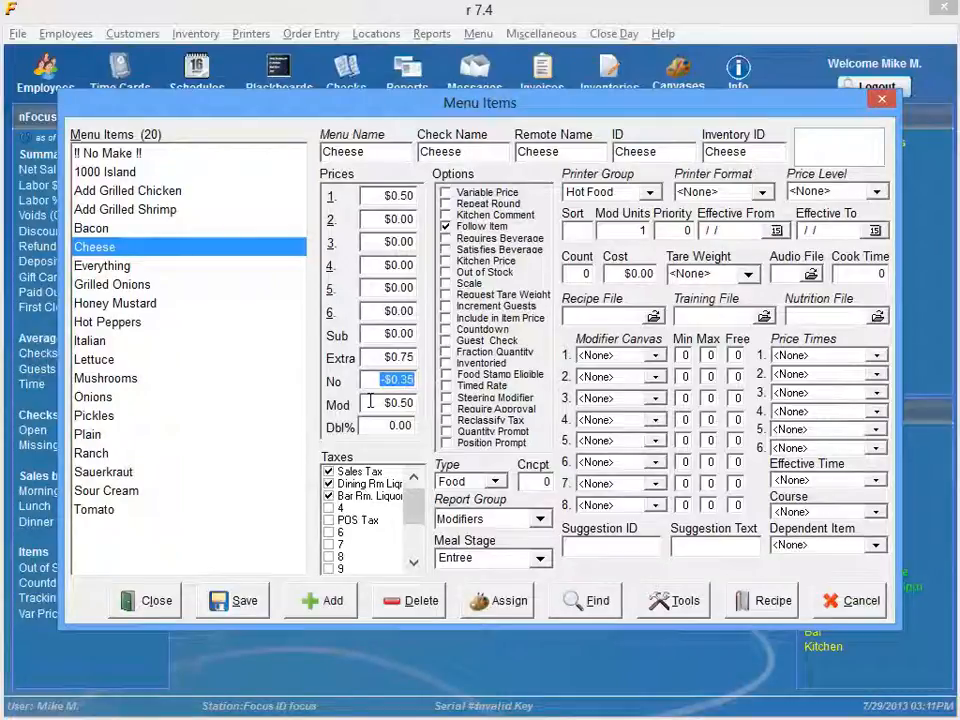
left_click(143, 233)
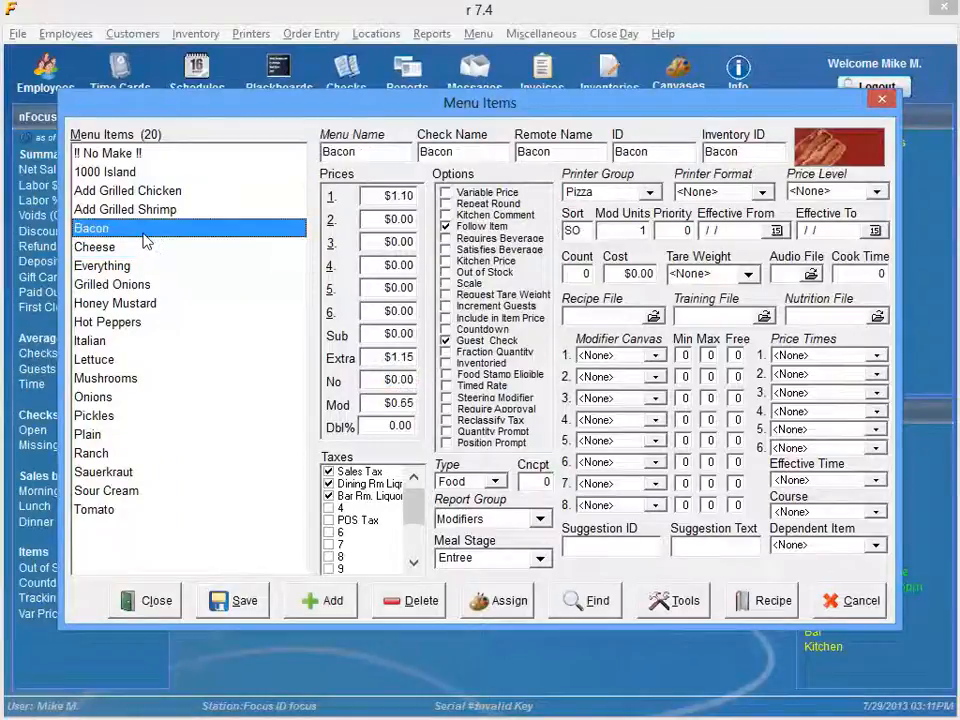
left_click(398, 334)
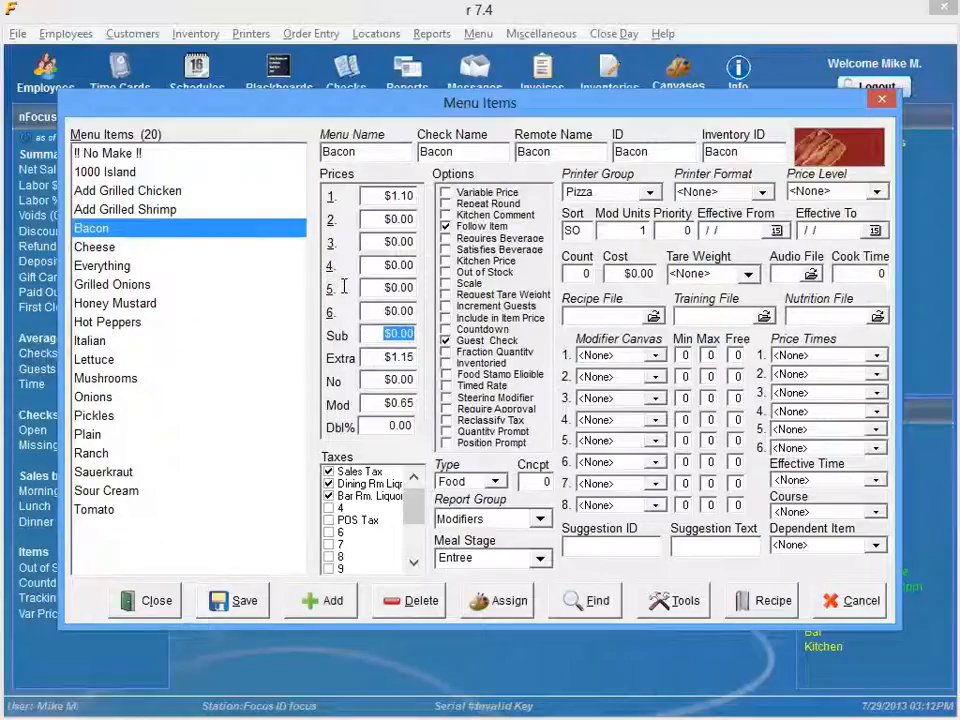
left_click(366, 334)
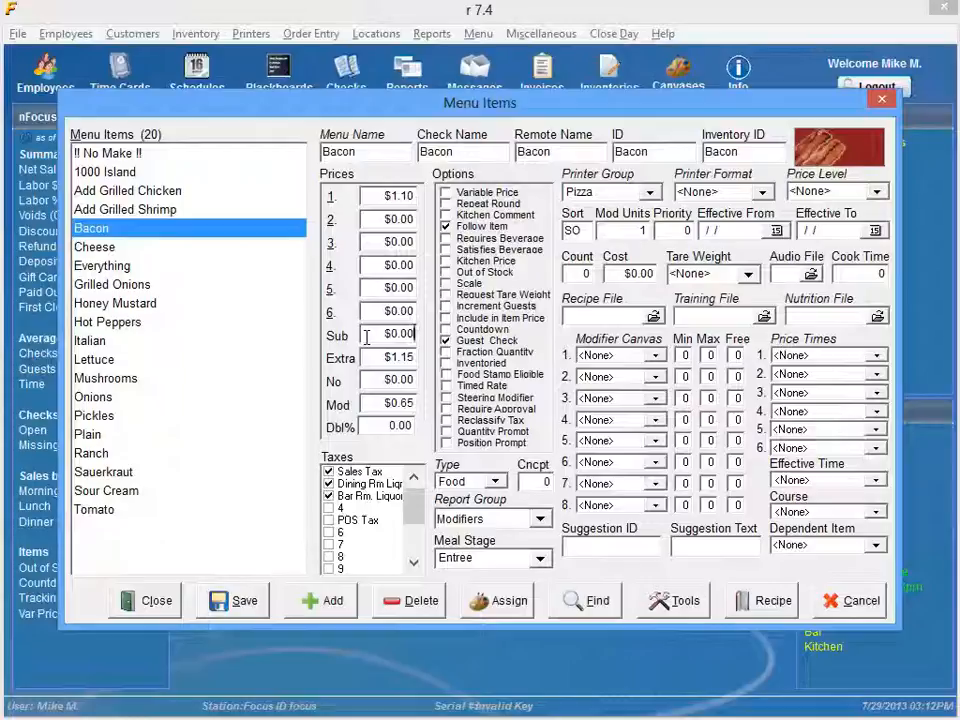
left_click(372, 403)
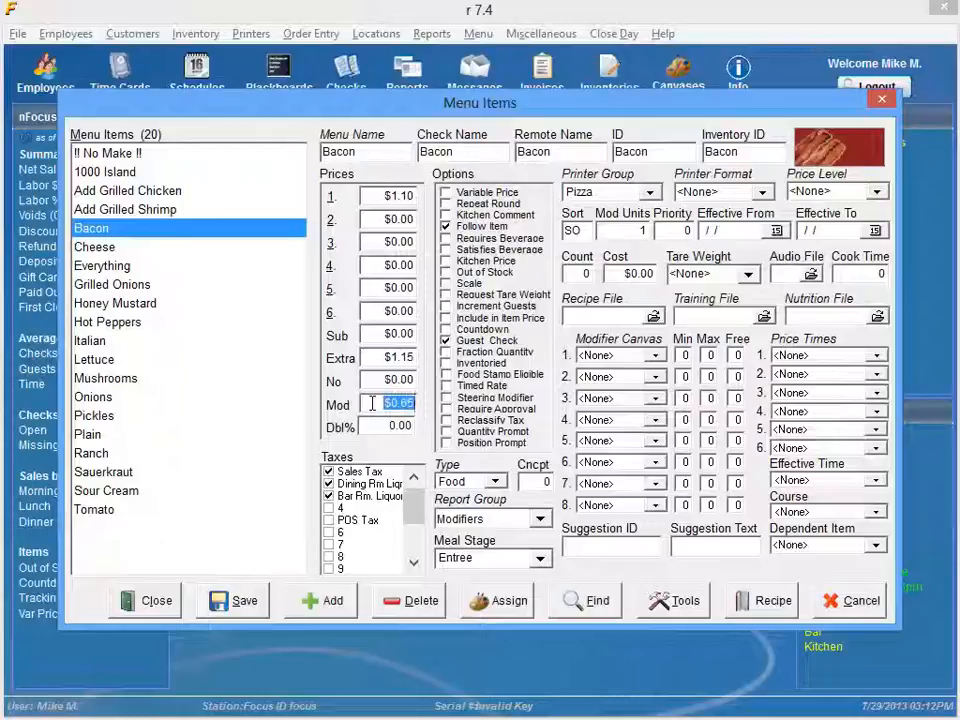
left_click(372, 403)
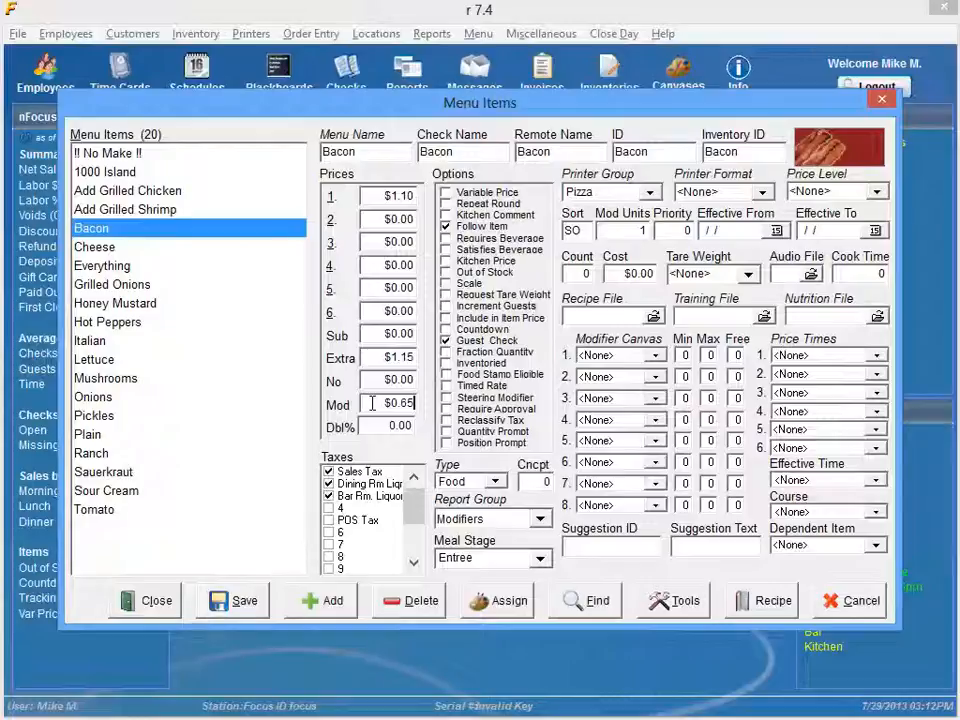
double_click(372, 403)
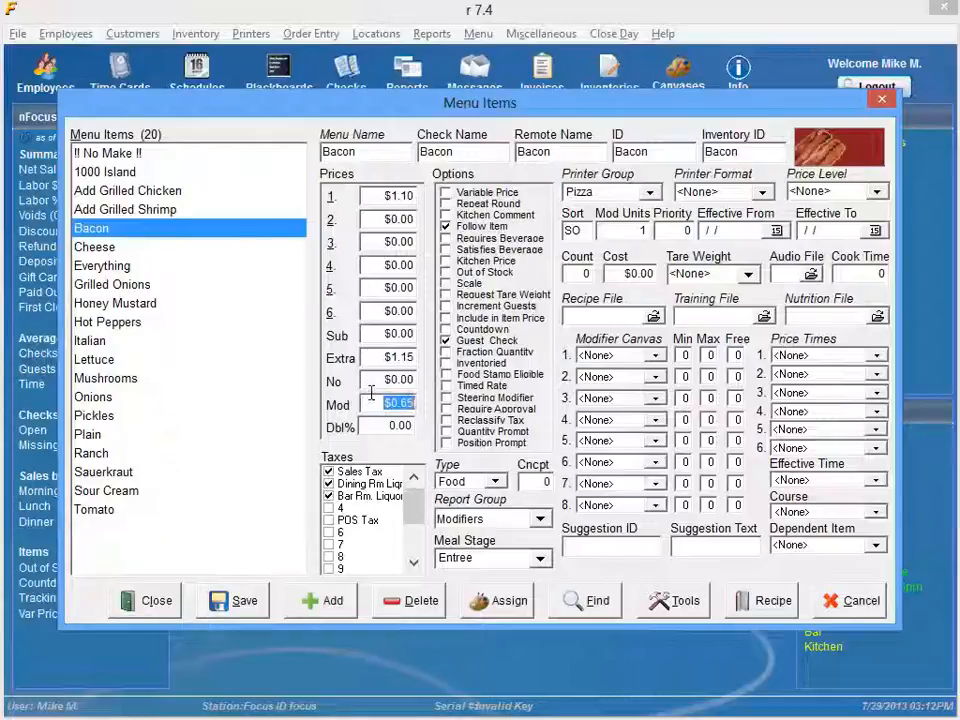
left_click(372, 403)
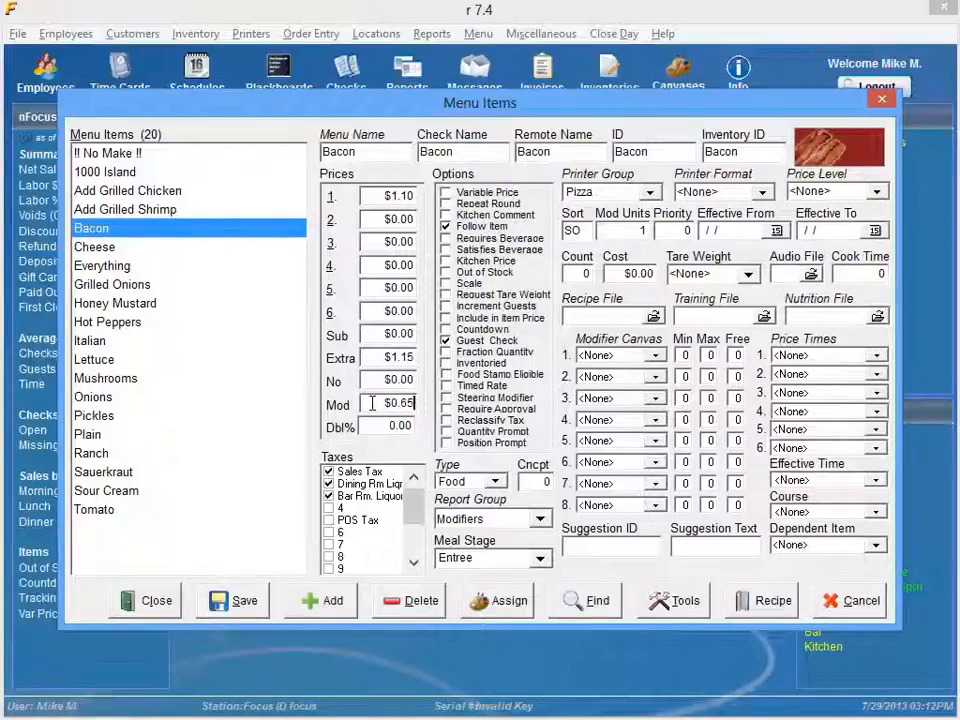
left_click(375, 336)
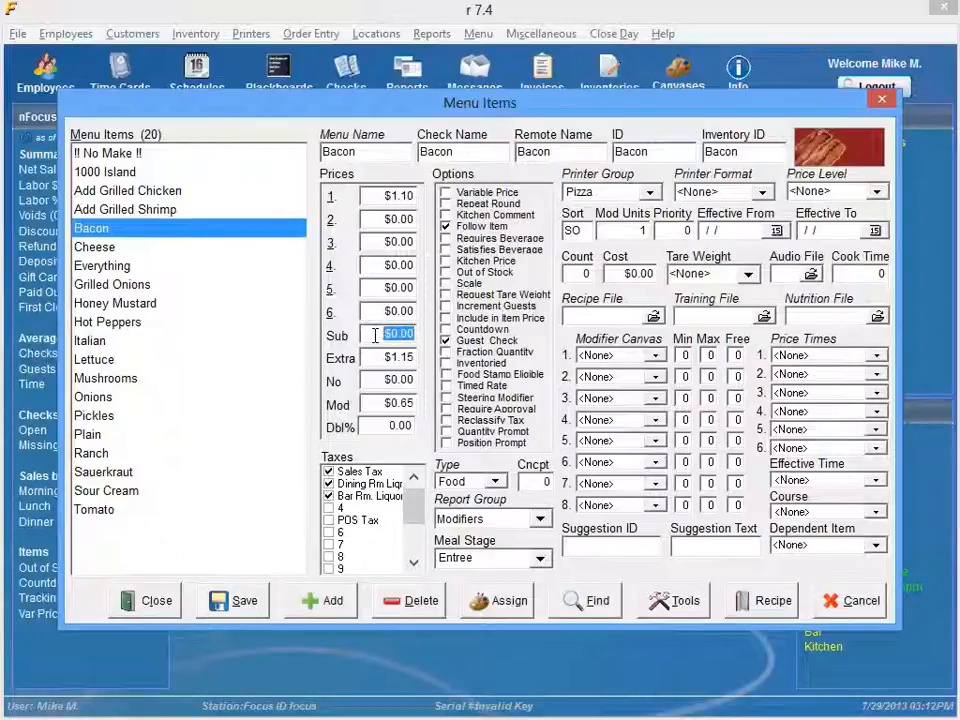
Step: Save and close the menu items, and exit the office software
left_click(240, 600)
left_click(155, 600)
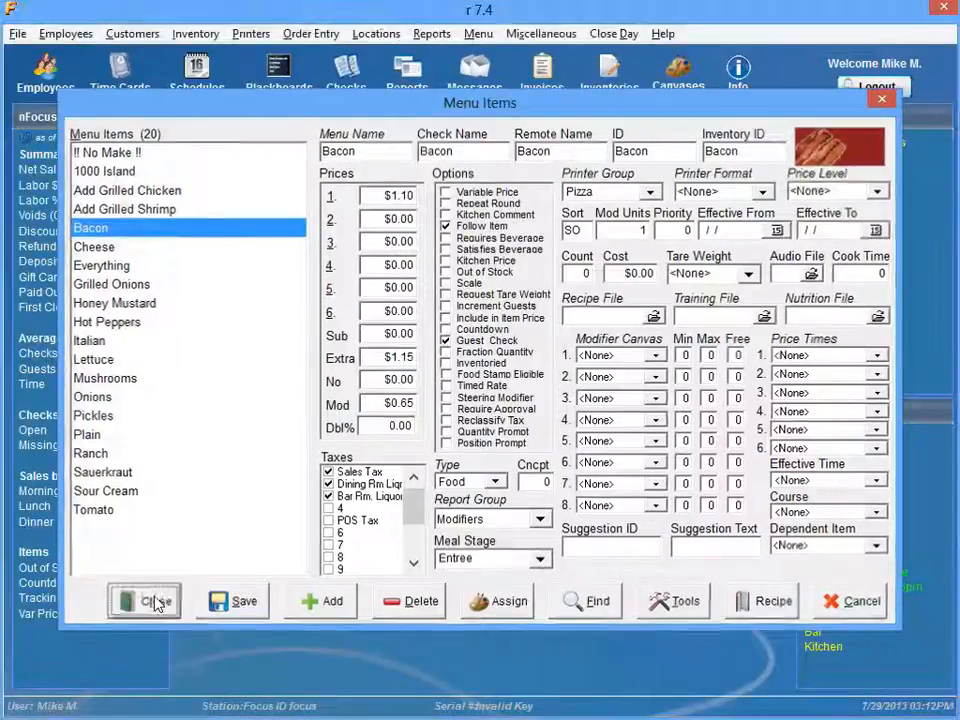
left_click(944, 9)
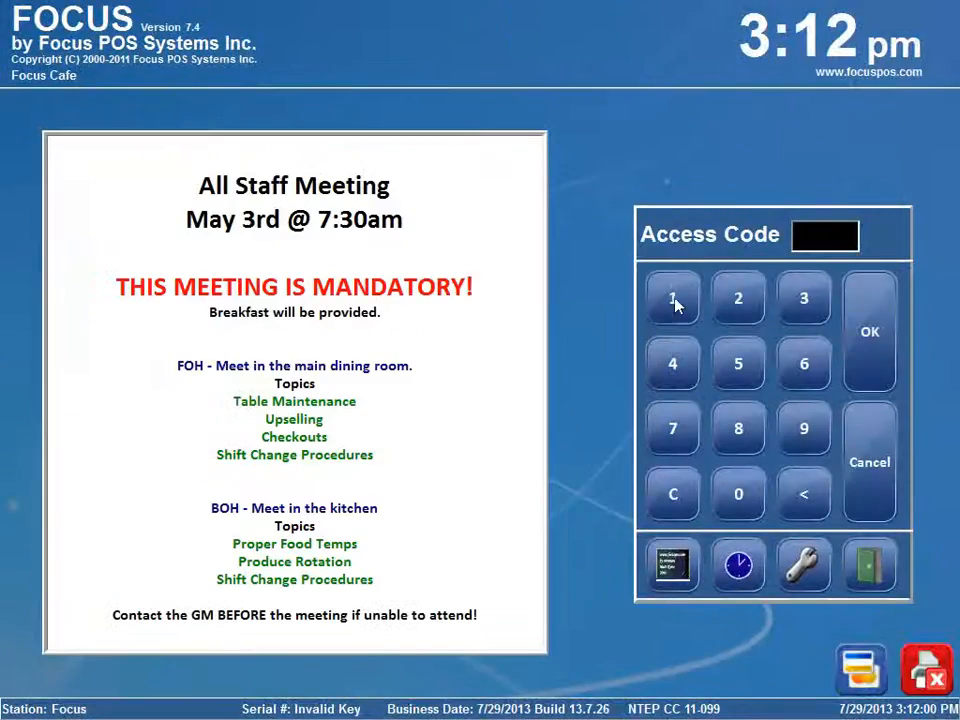
Step: Sign in to order entry with the access code and start a check with one Taco Salad
left_click(668, 302)
left_click(812, 305)
left_click(857, 306)
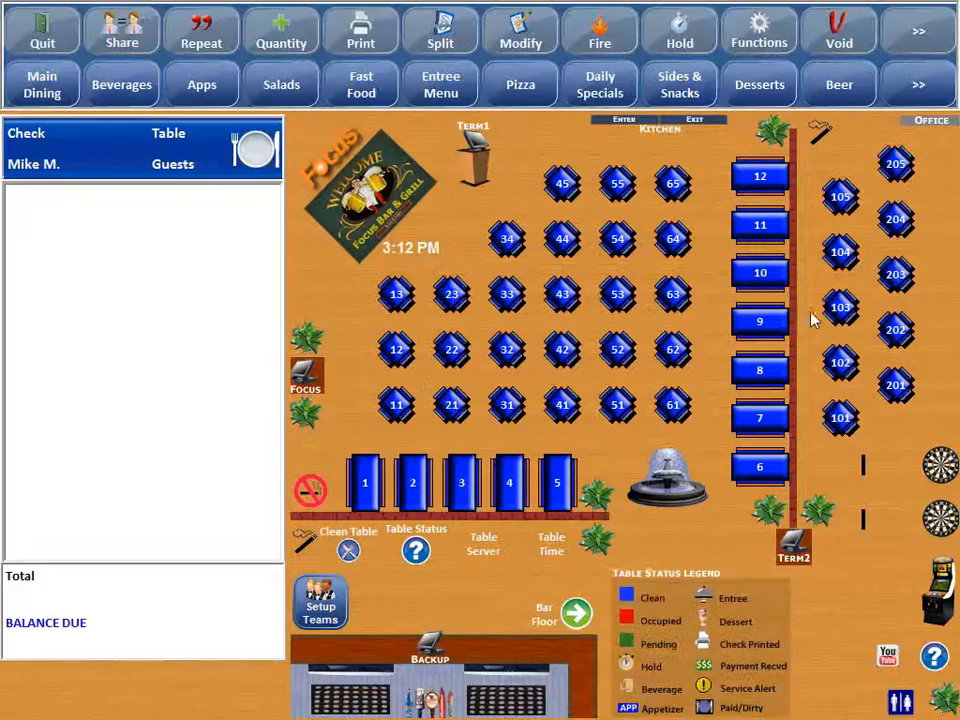
left_click(281, 85)
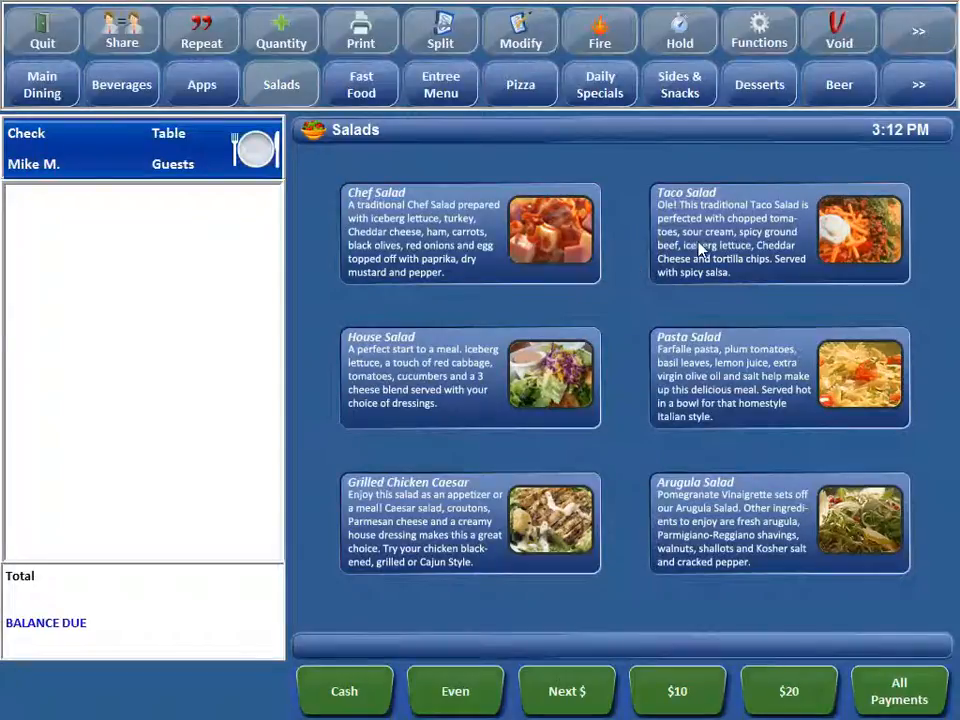
left_click(700, 247)
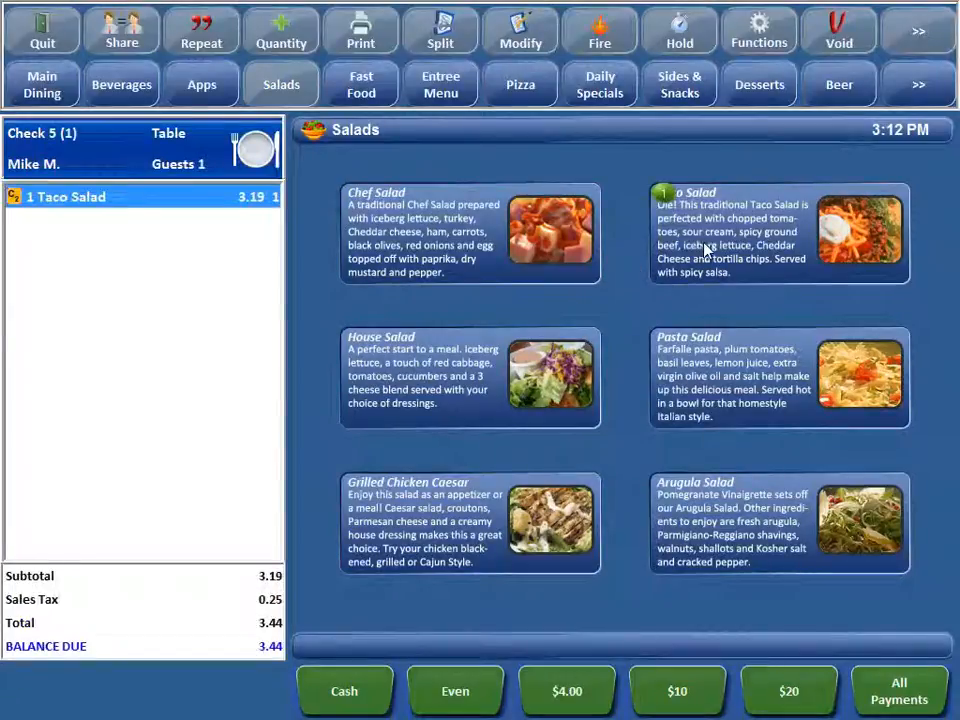
Step: Modify the Taco Salad by adding Ranch as a Sub modifier
left_click(538, 45)
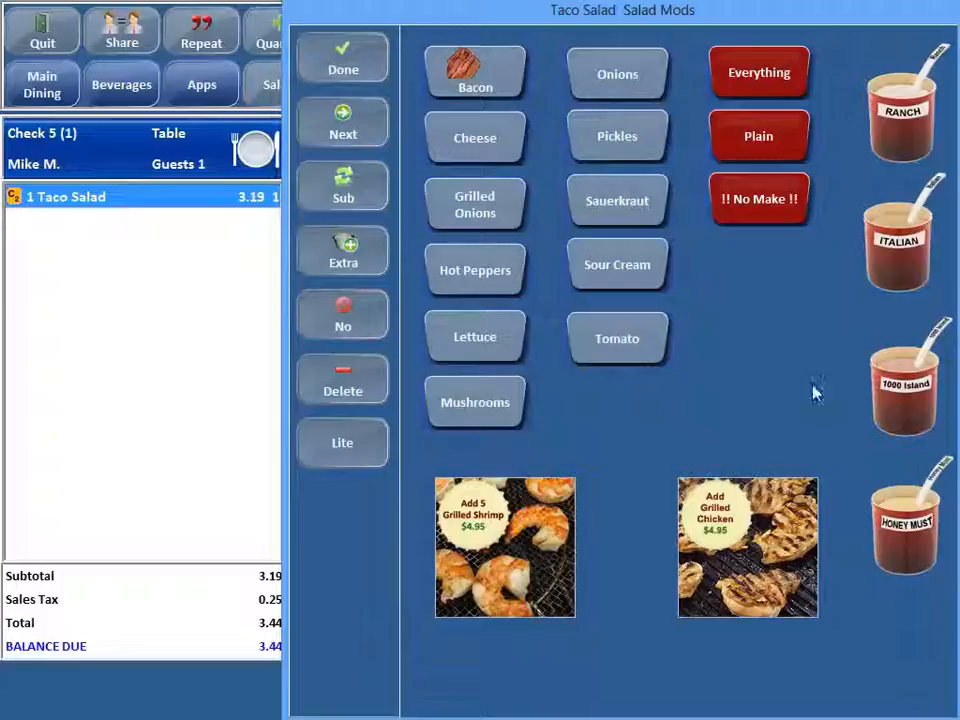
left_click(364, 200)
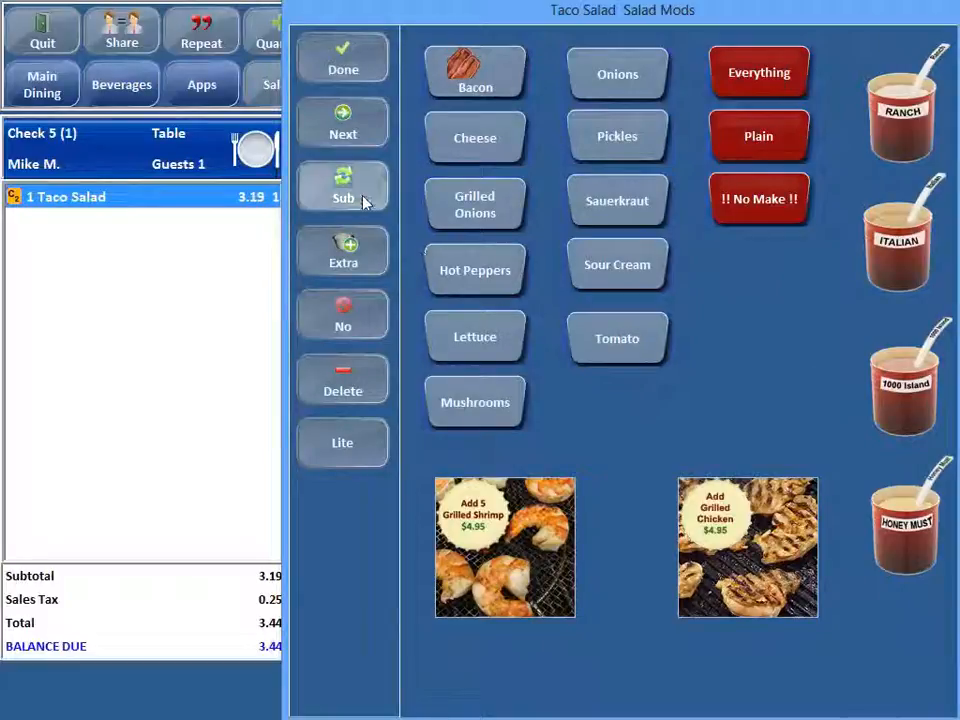
left_click(896, 136)
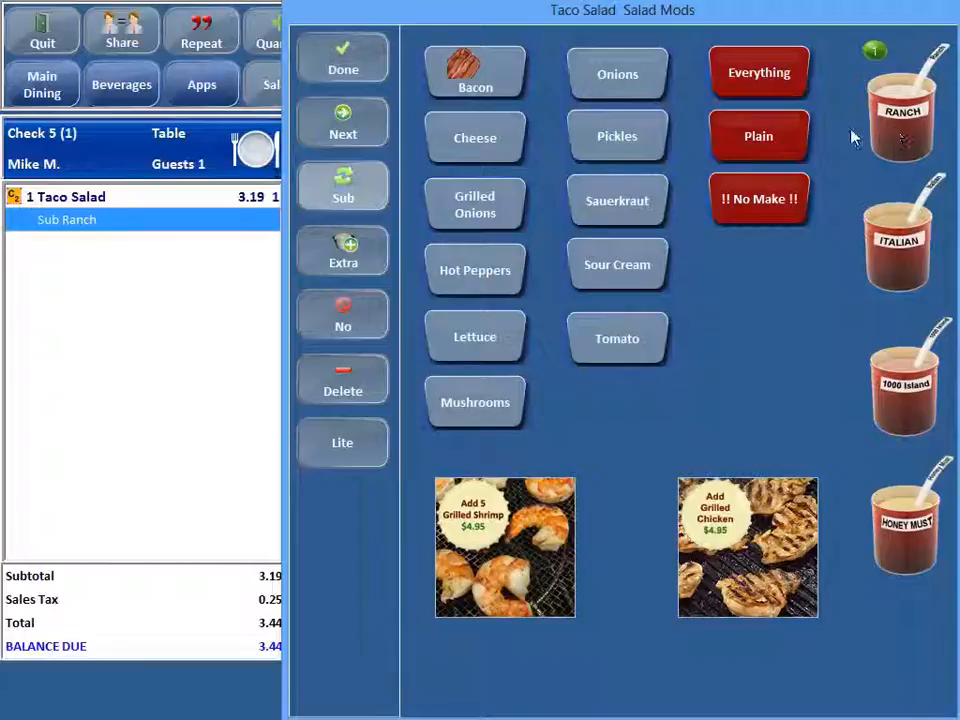
Step: Add Bacon, Lite Bacon and another Bacon to the Taco Salad, and finish and leave the check
left_click(475, 80)
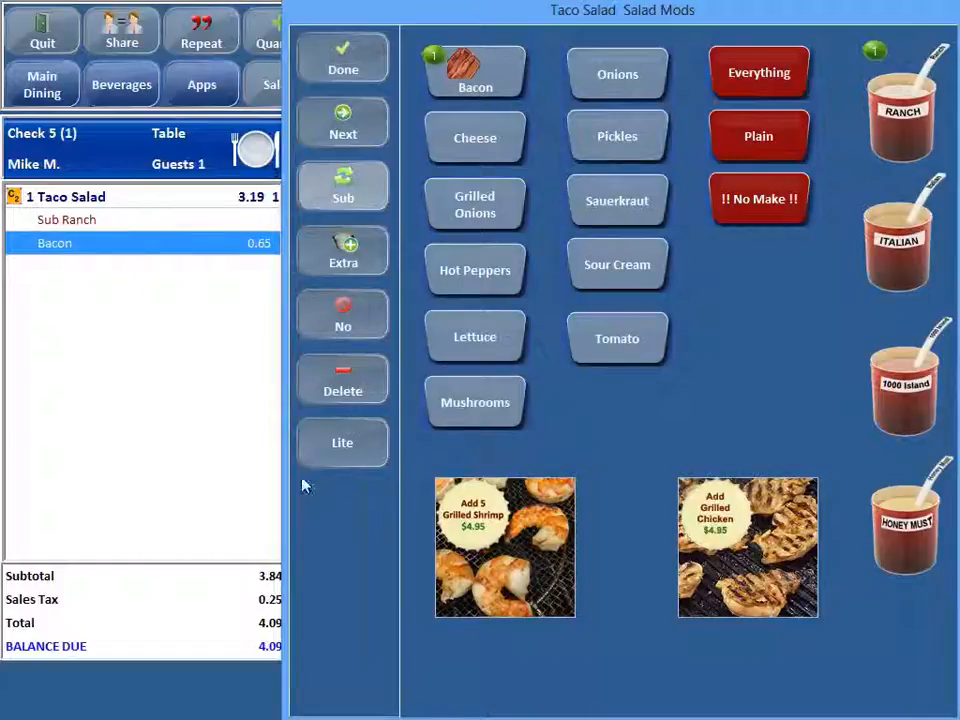
left_click(336, 452)
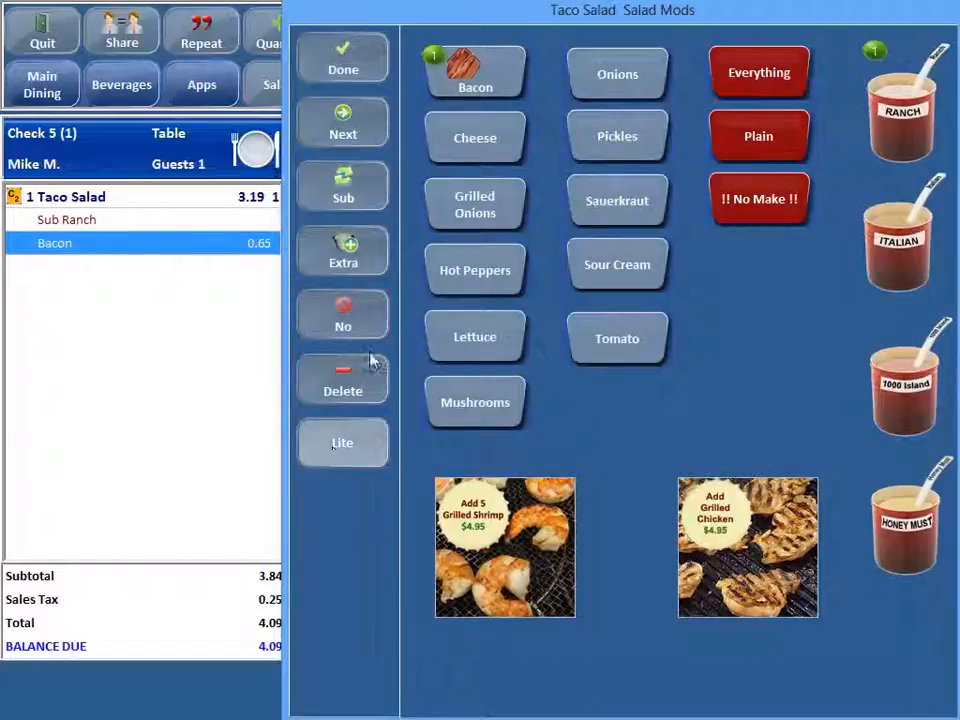
left_click(480, 82)
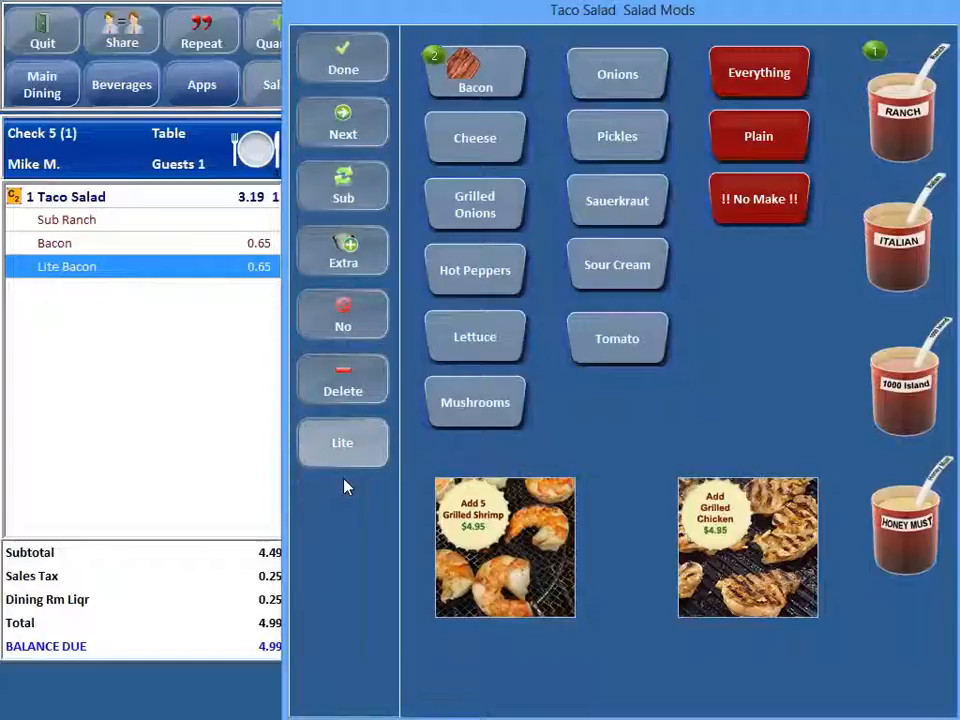
left_click(476, 86)
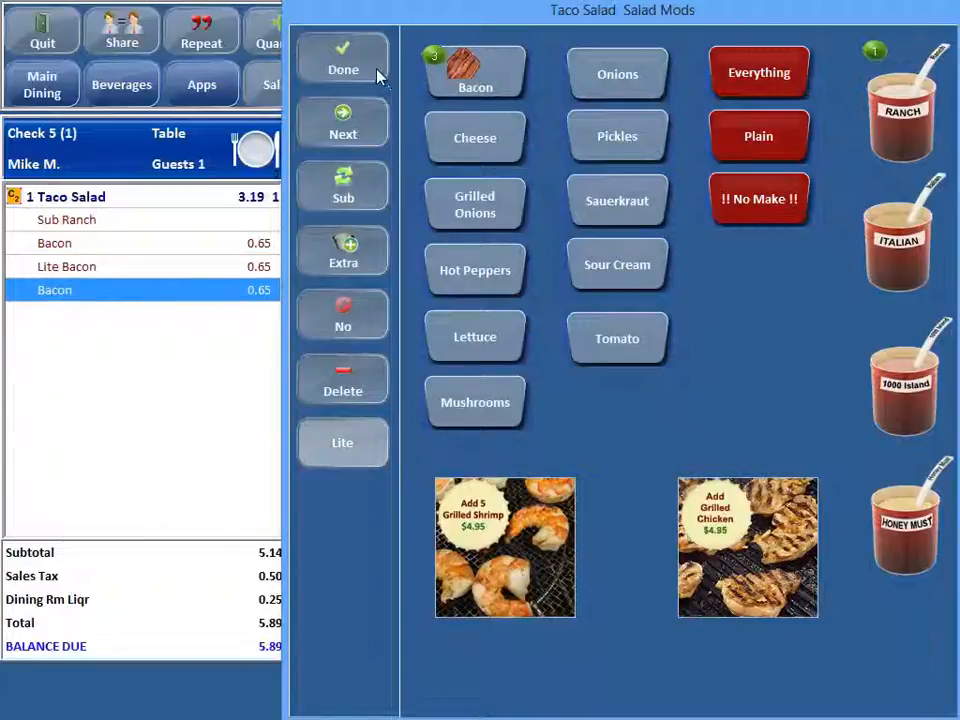
left_click(345, 62)
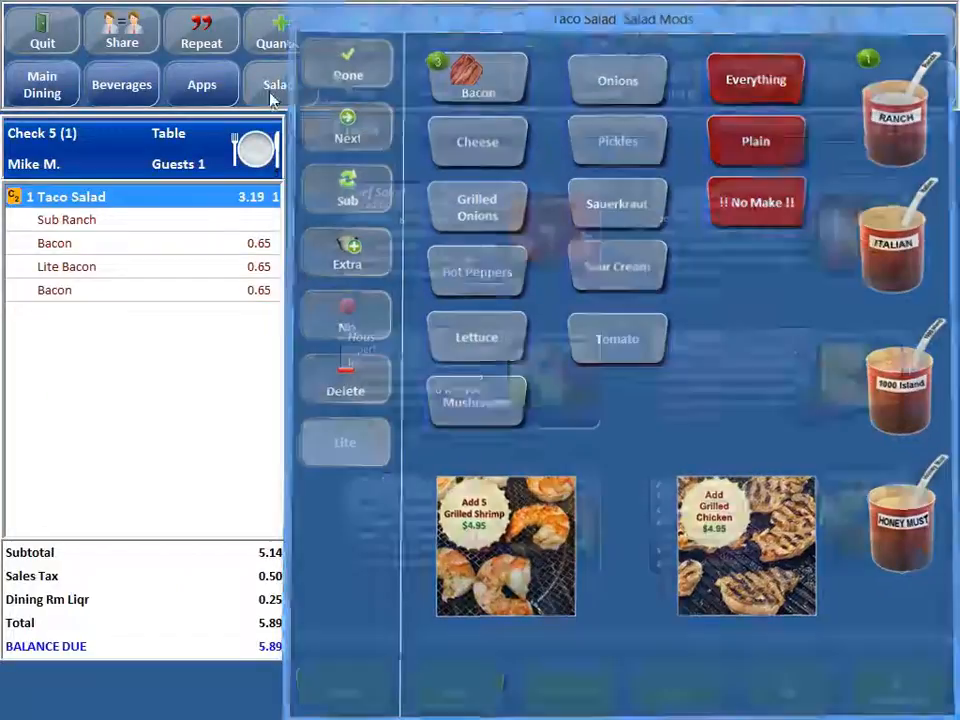
left_click(42, 36)
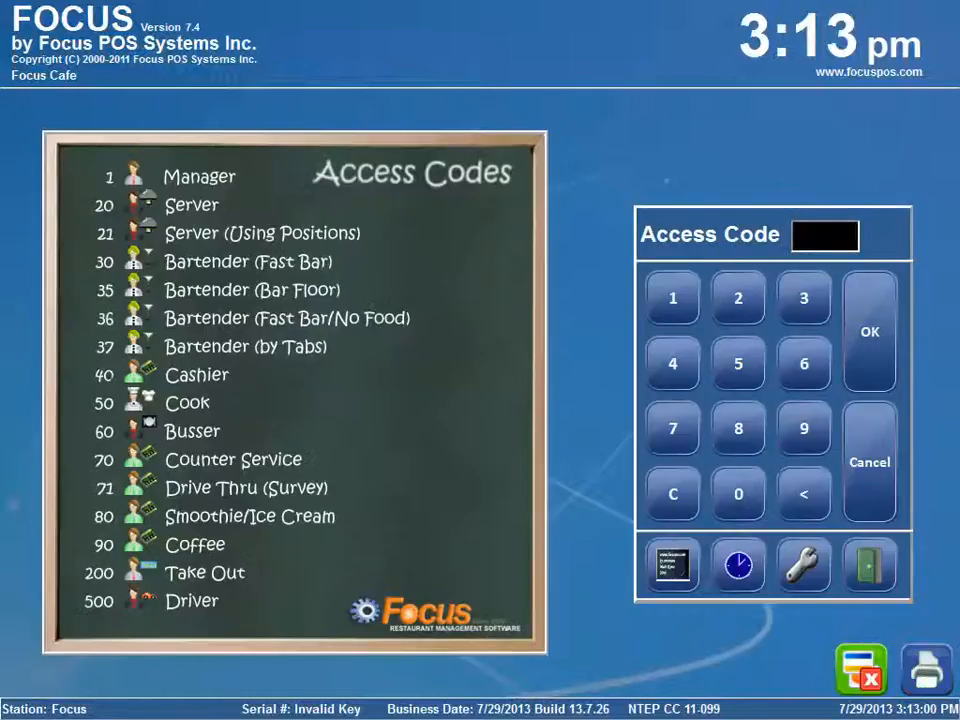
Step: Open the office software by entering the access code
left_click(809, 564)
left_click(322, 406)
left_click(376, 285)
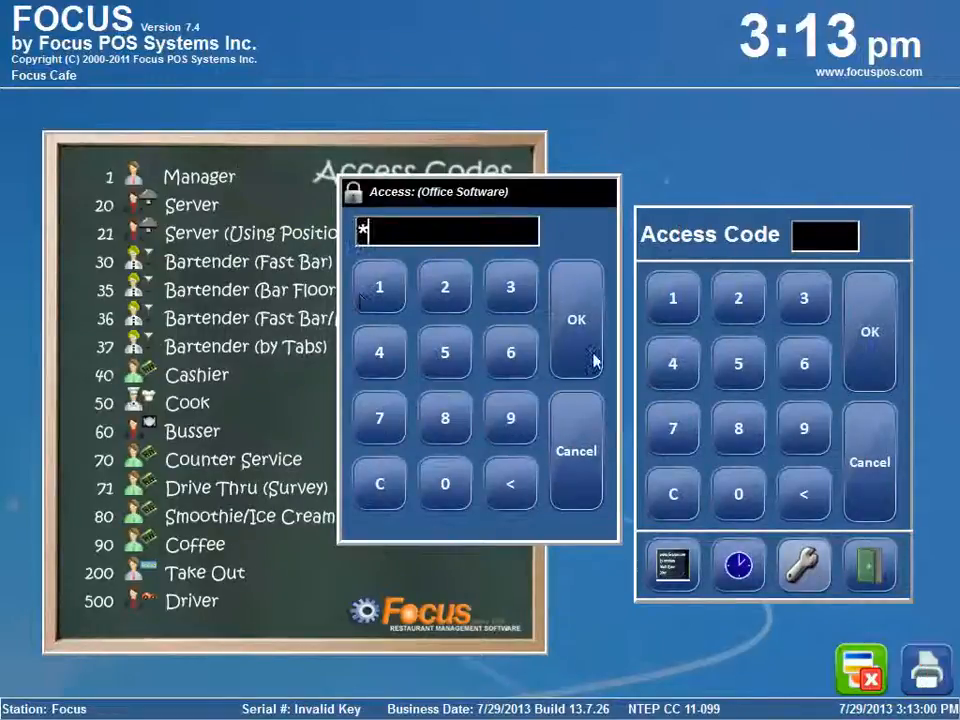
left_click(592, 356)
Step: Open the Prep Modifiers in the general settings and enter Easy as the fourth command name
left_click(541, 33)
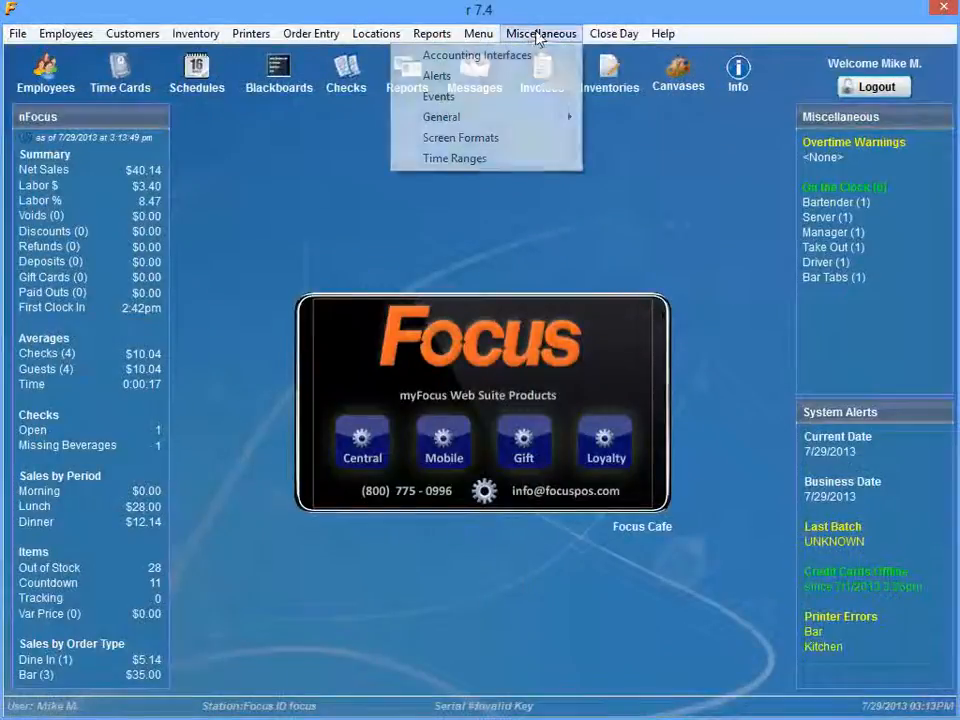
mouse_move(487, 120)
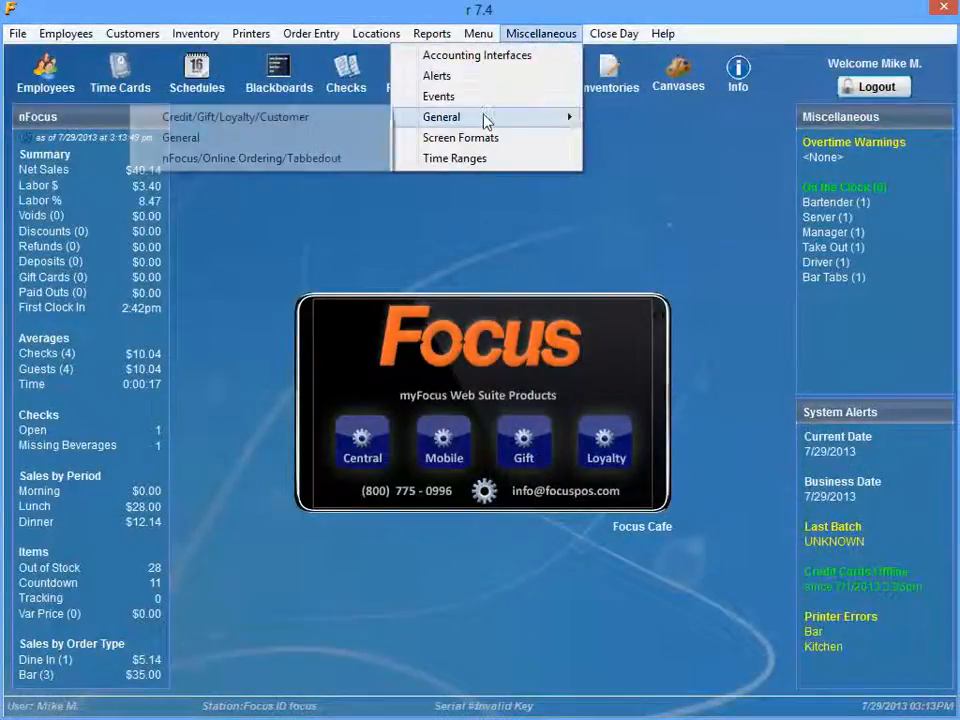
left_click(292, 142)
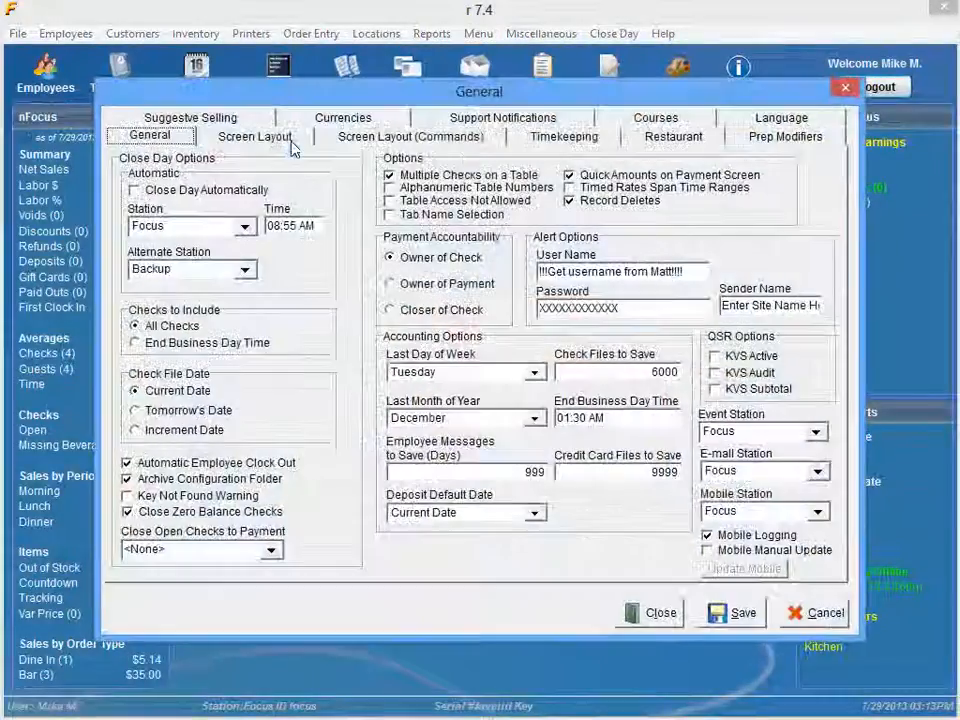
left_click(813, 141)
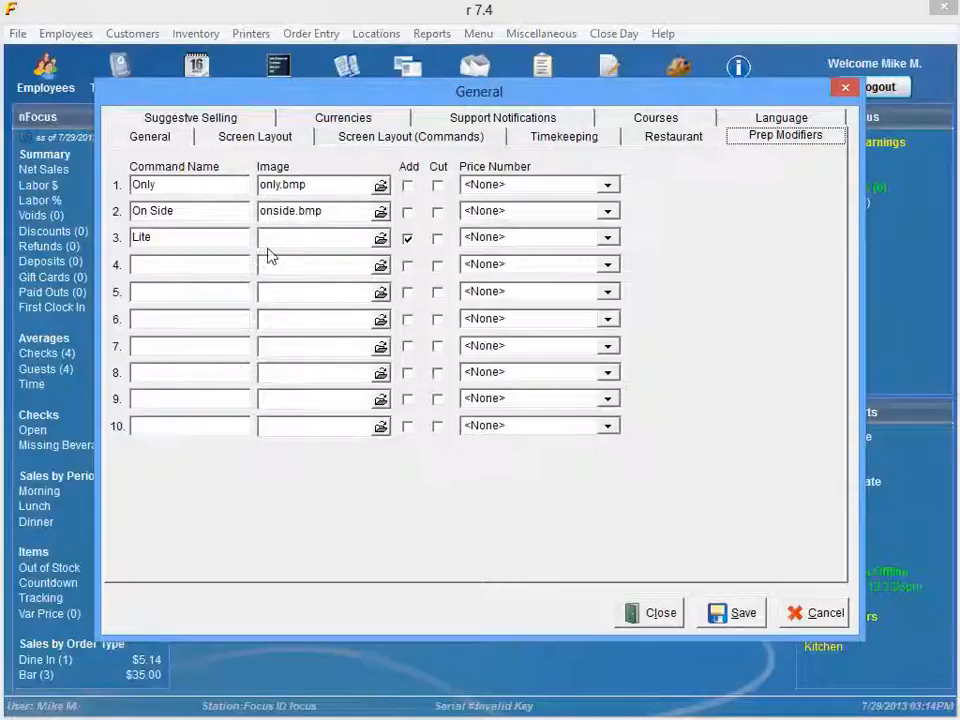
left_click(182, 265)
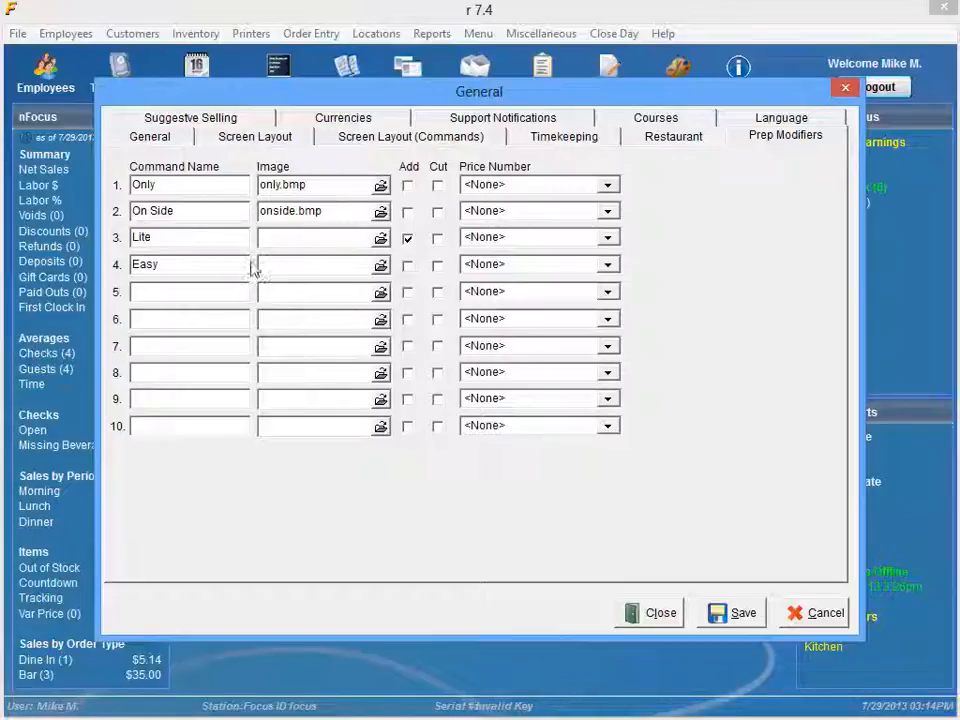
Step: Set the price number of the Lite prep modifier to Price 6
left_click(184, 239)
left_click(580, 240)
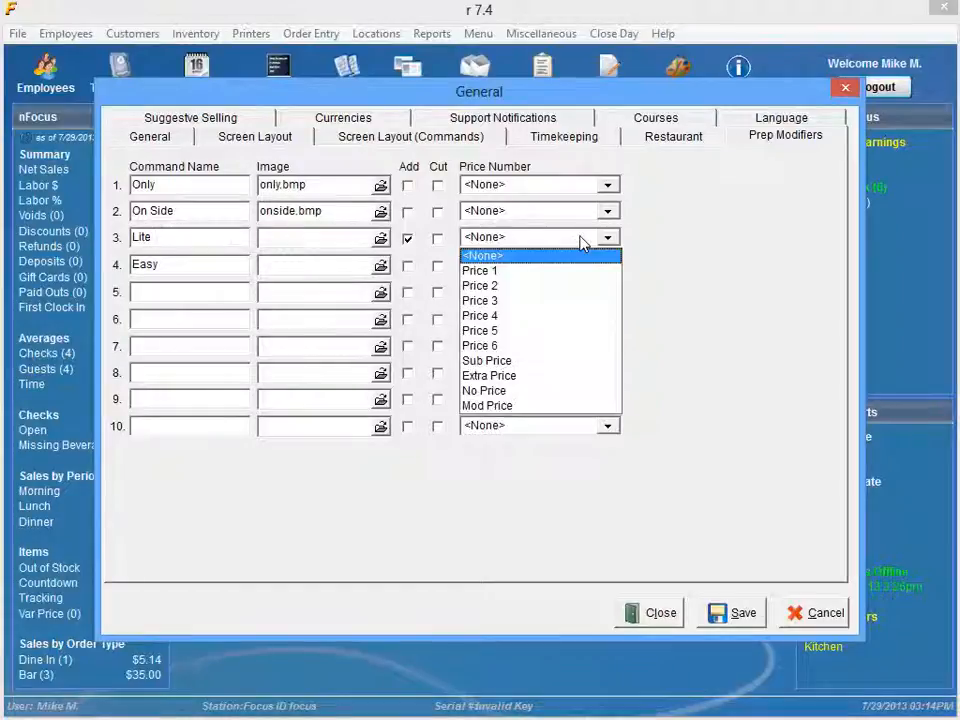
left_click(522, 346)
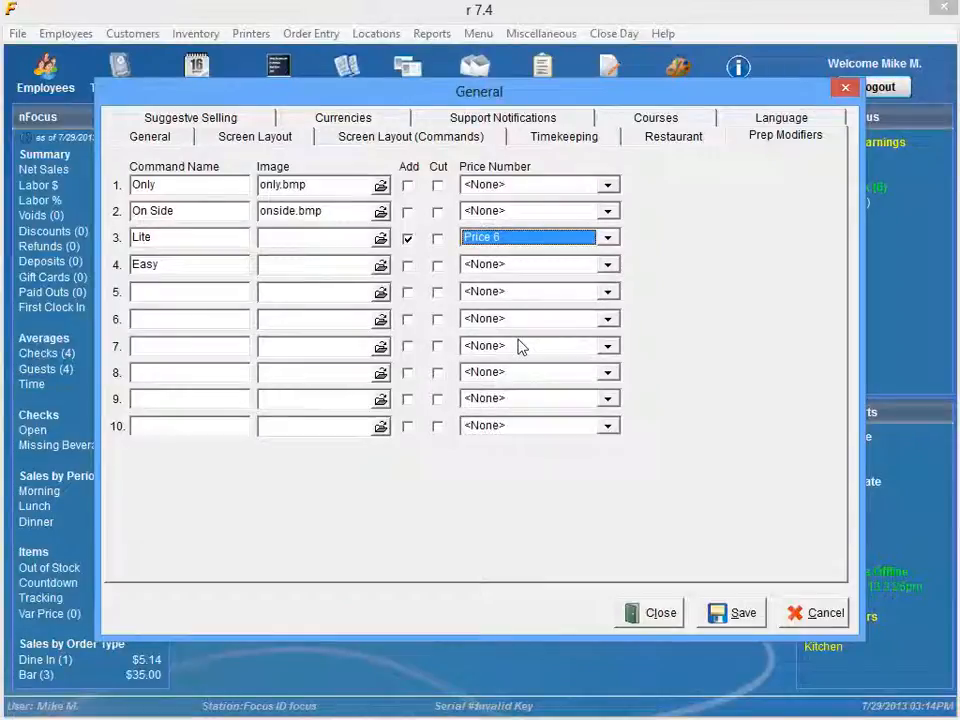
Step: Clear the fourth prep modifier's command name, and save and close the general settings
left_click_drag(198, 272, 132, 270)
key("BackSpace")
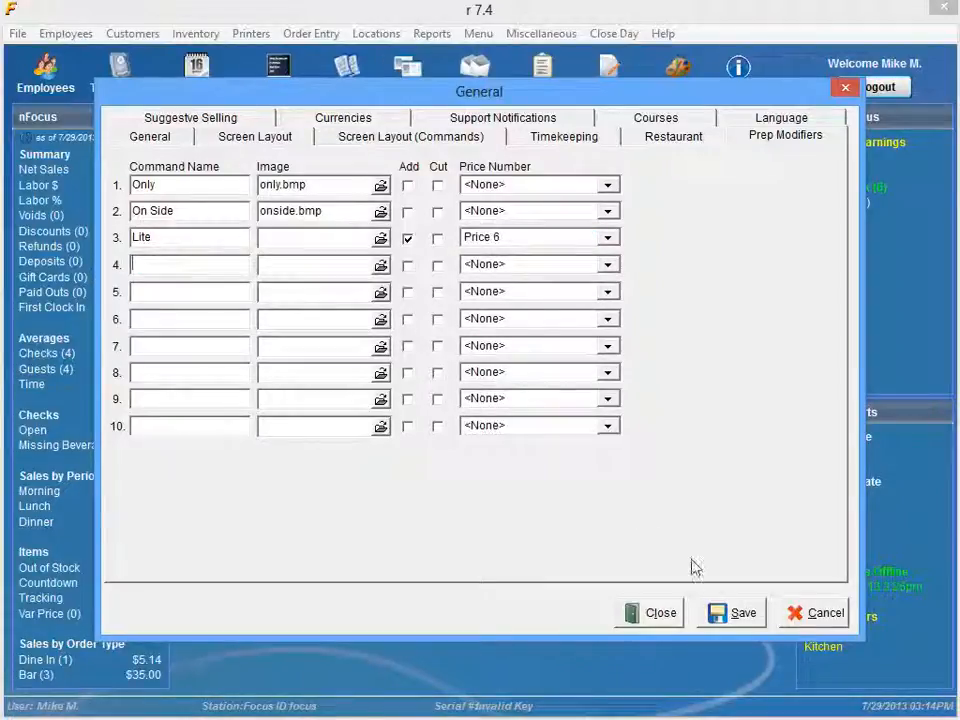
left_click(724, 617)
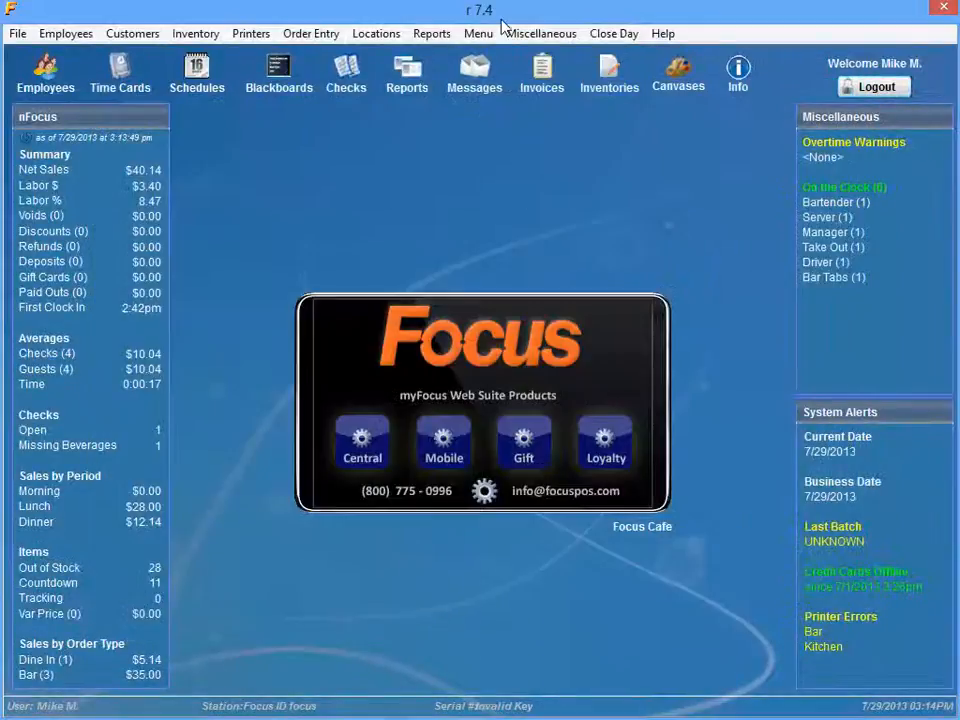
Step: Open the menu items and filter the list by canvas to the Salad Mods canvas
left_click(481, 34)
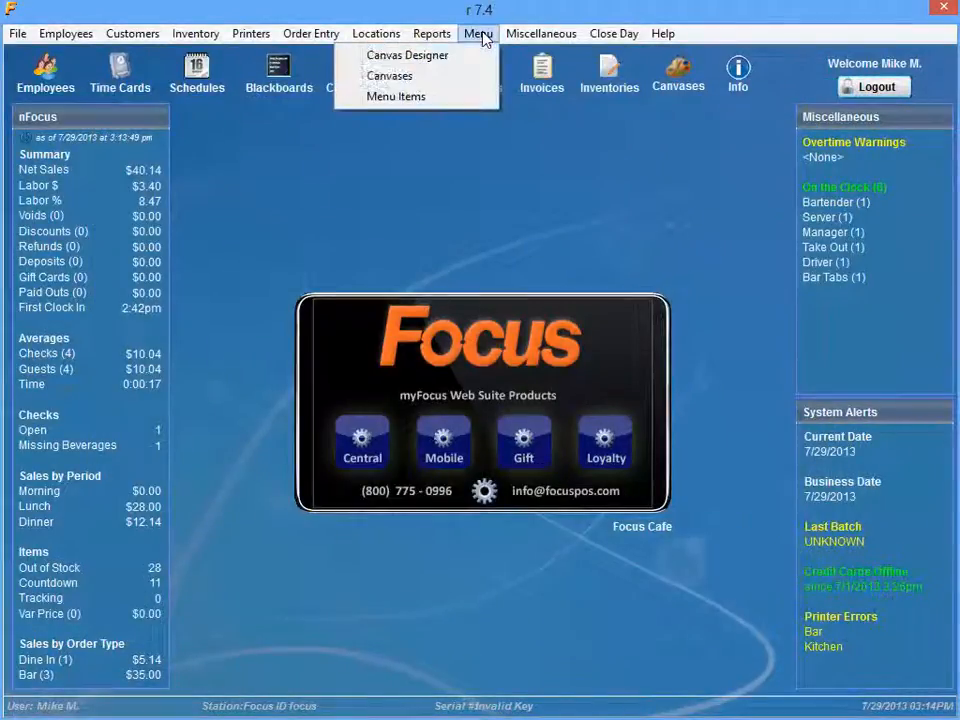
left_click(450, 97)
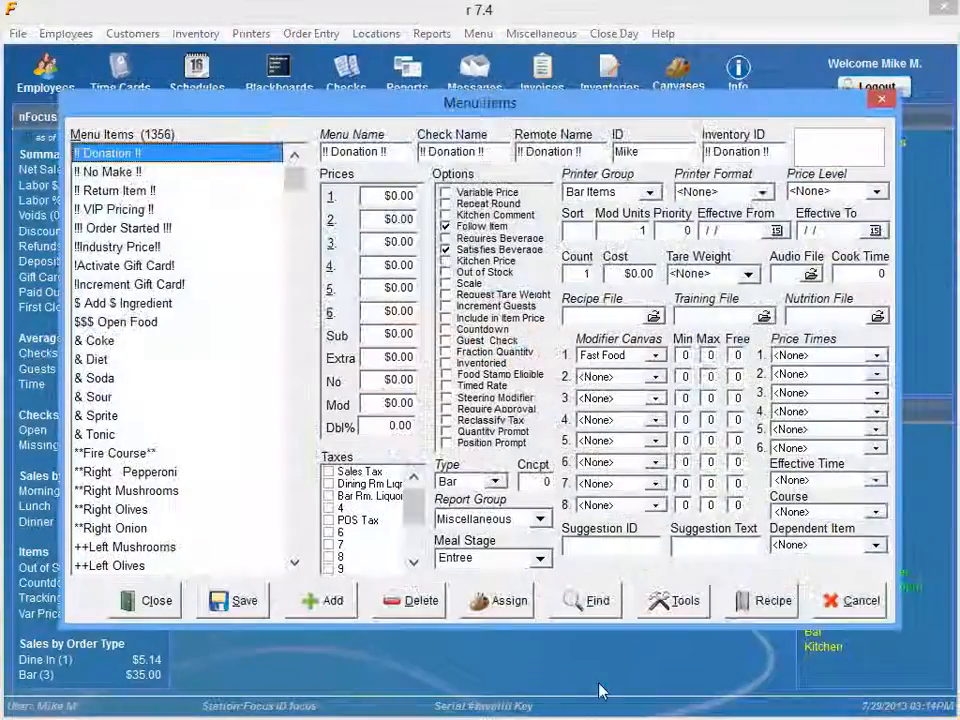
left_click(588, 600)
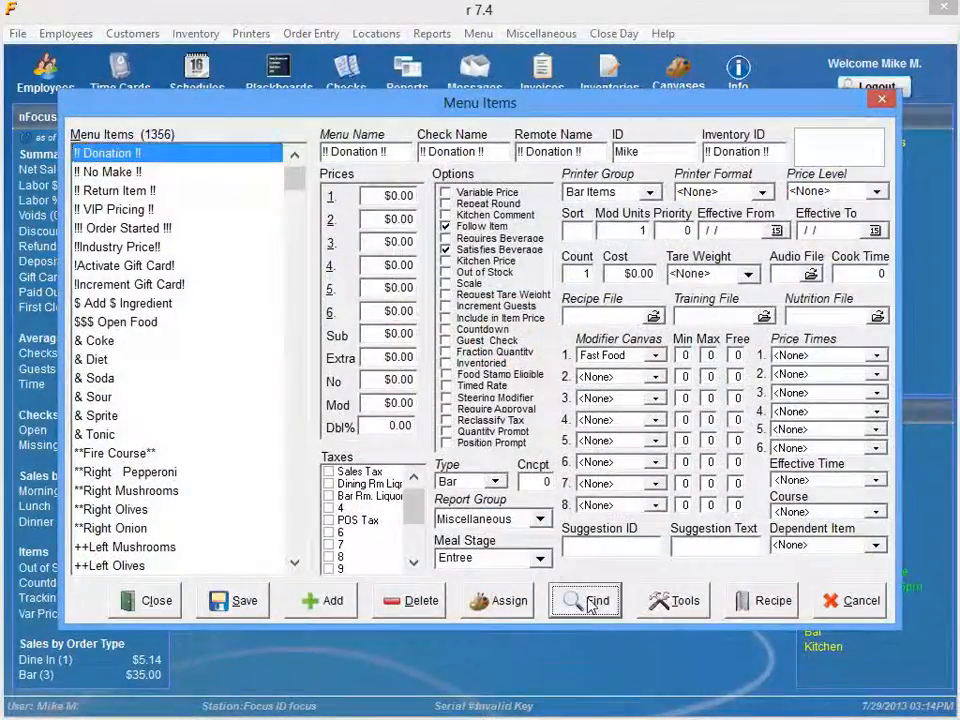
left_click(313, 189)
left_click(311, 208)
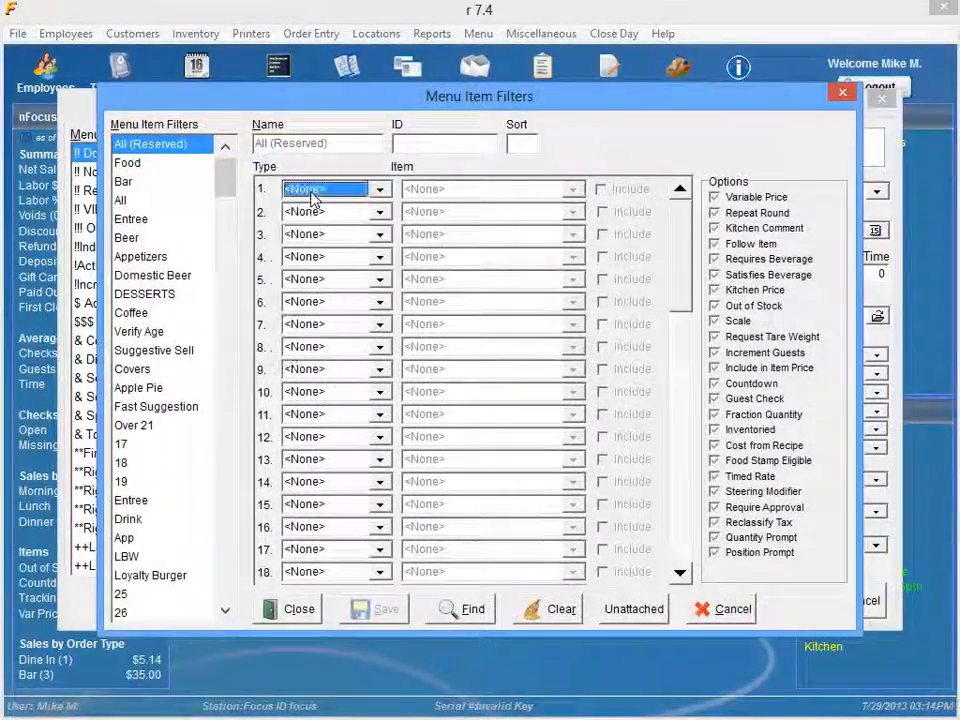
scroll(313, 198, "down", 5)
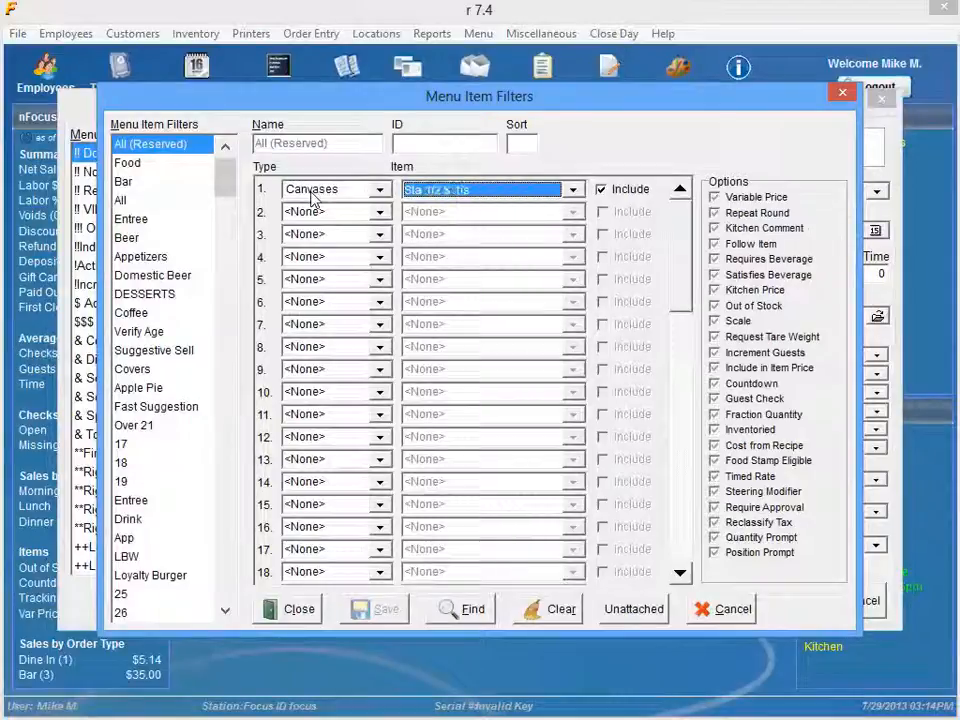
left_click(462, 609)
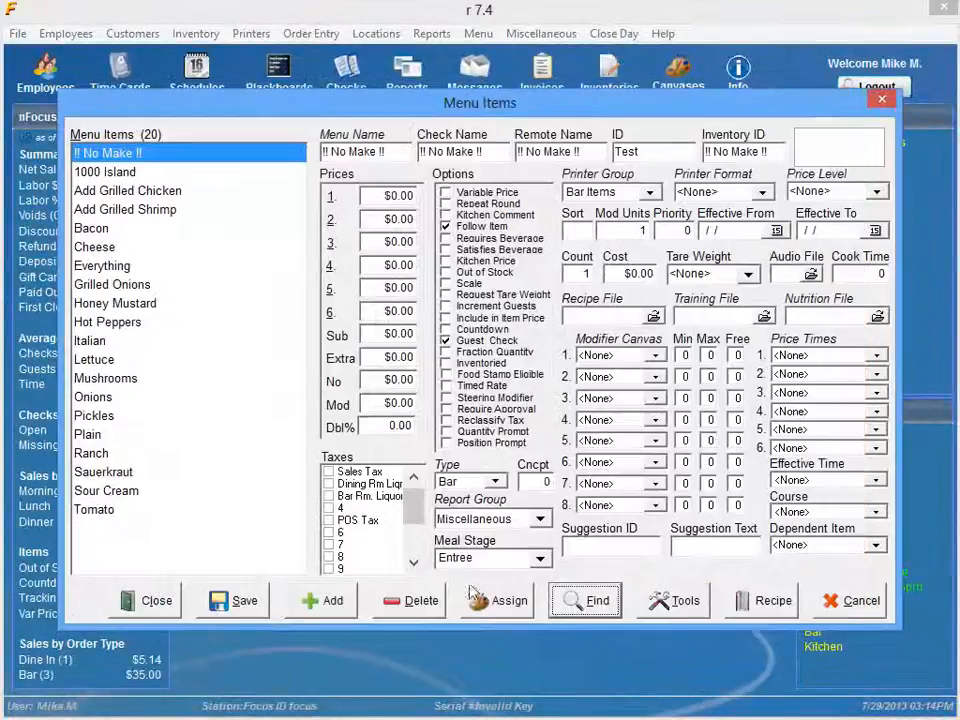
Step: Set price 6 of the Bacon menu item to $0.75 and save the item
left_click(90, 228)
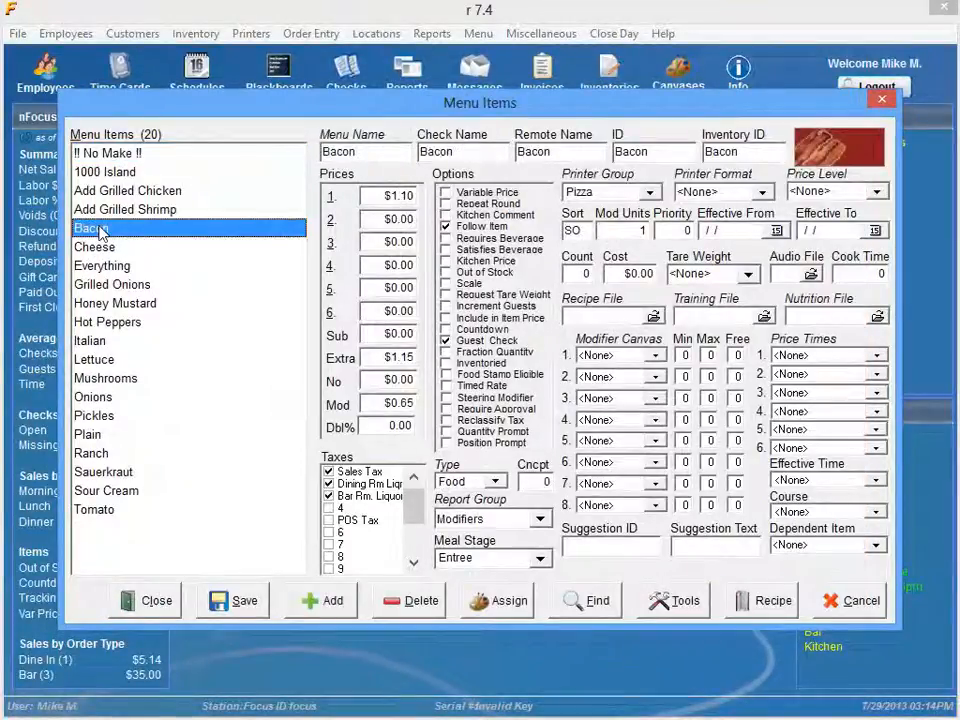
left_click(377, 313)
type("$0")
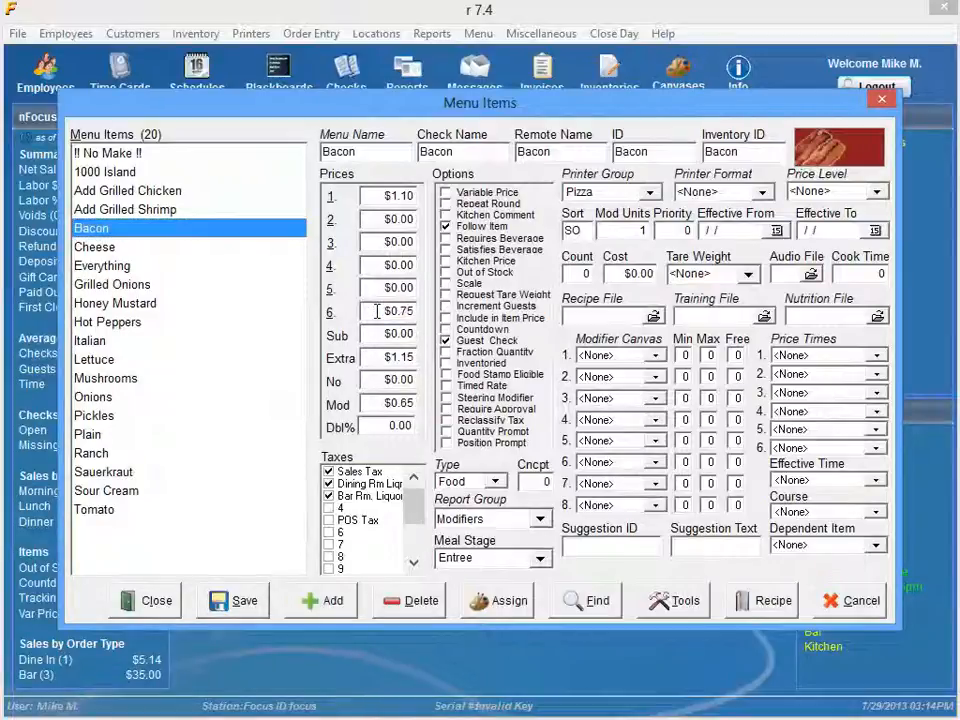
left_click(240, 602)
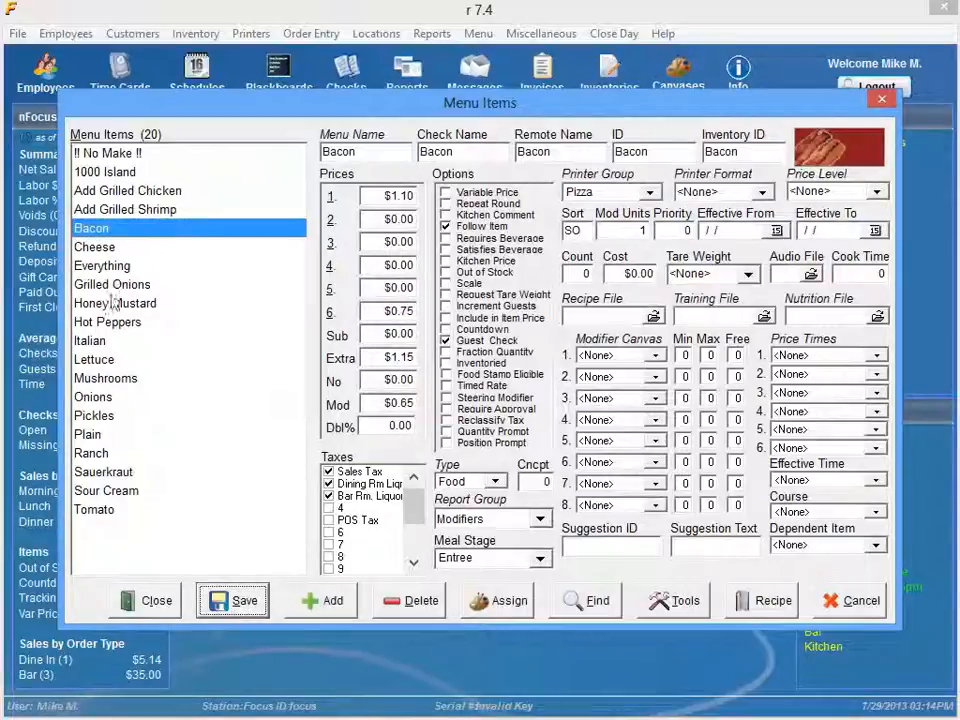
Step: Set price 6 of the Cheese menu item to $0.25 and save the item
left_click(110, 250)
left_click(369, 313)
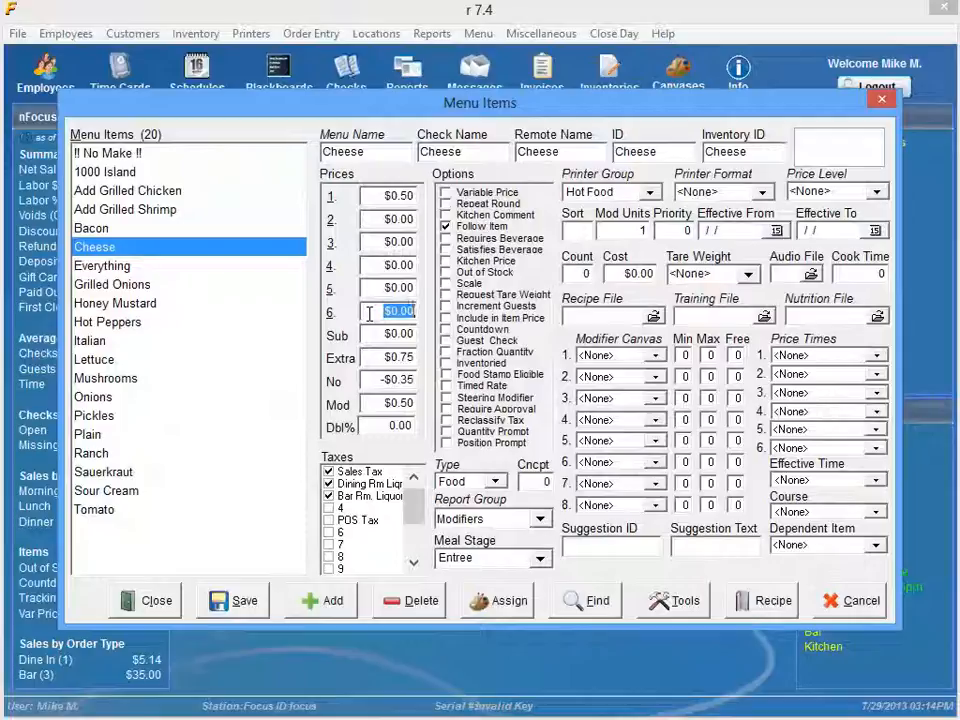
type("0.25")
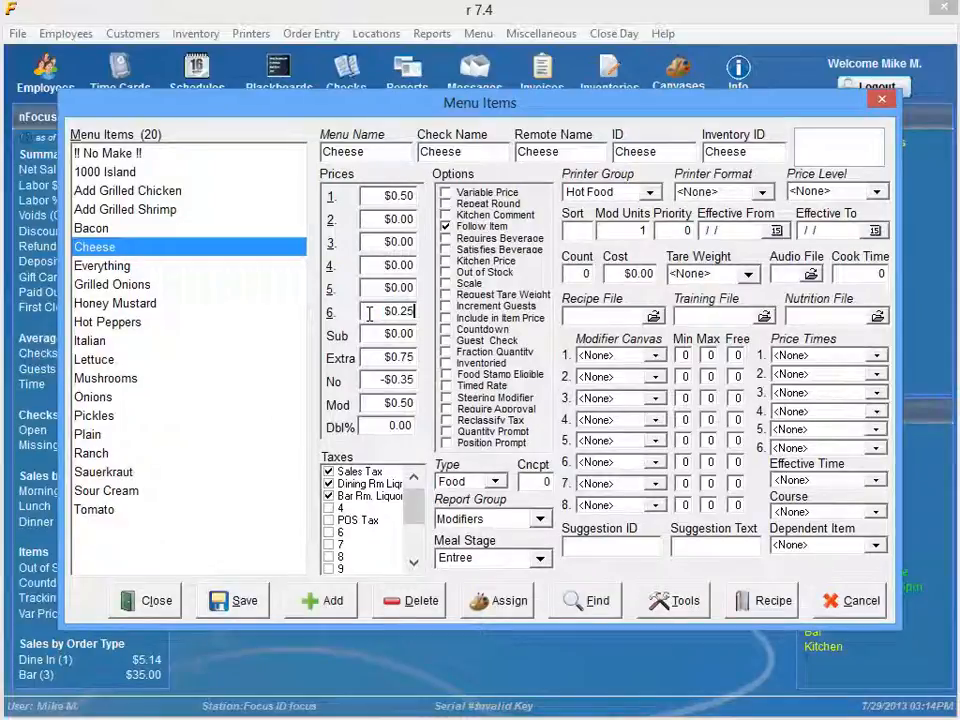
left_click(240, 602)
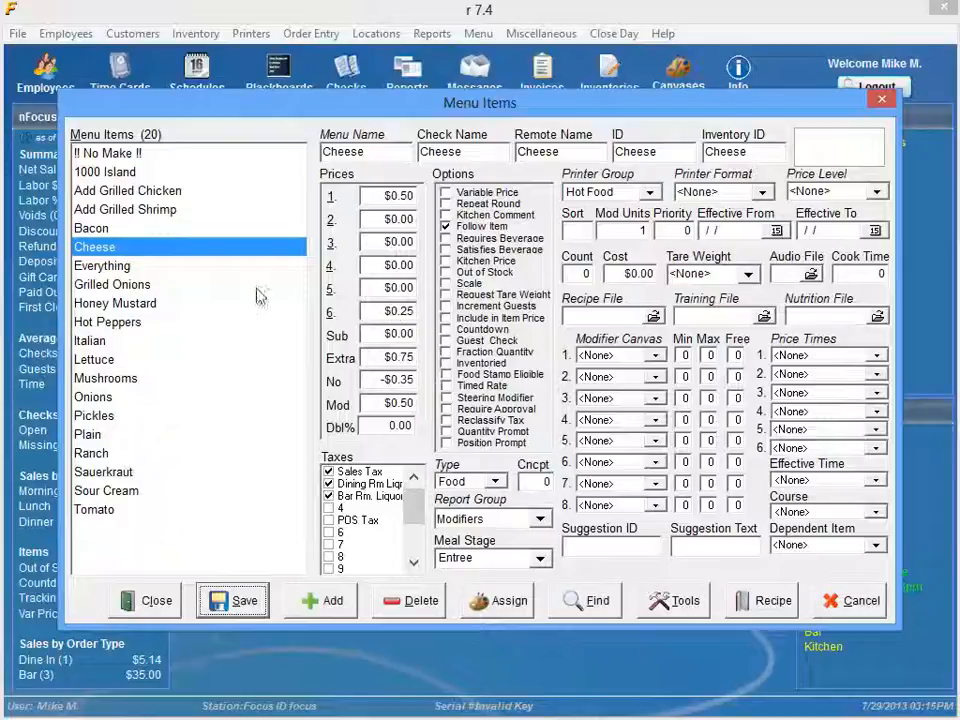
Step: Recheck the prices of the Bacon menu item, save it and close the menu items
left_click(180, 230)
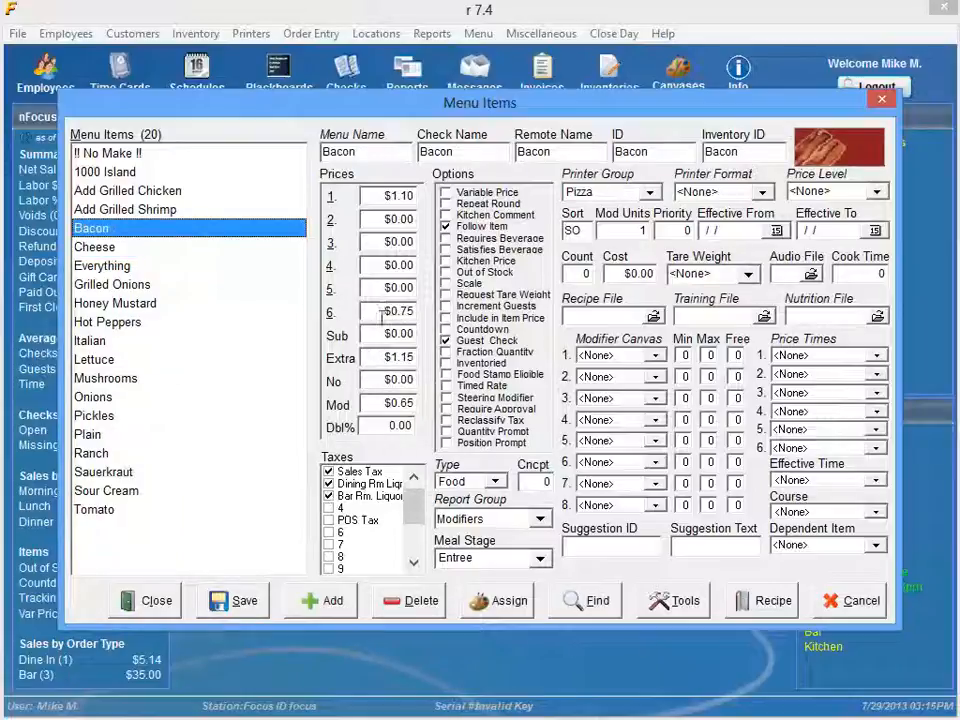
left_click(242, 606)
left_click(154, 608)
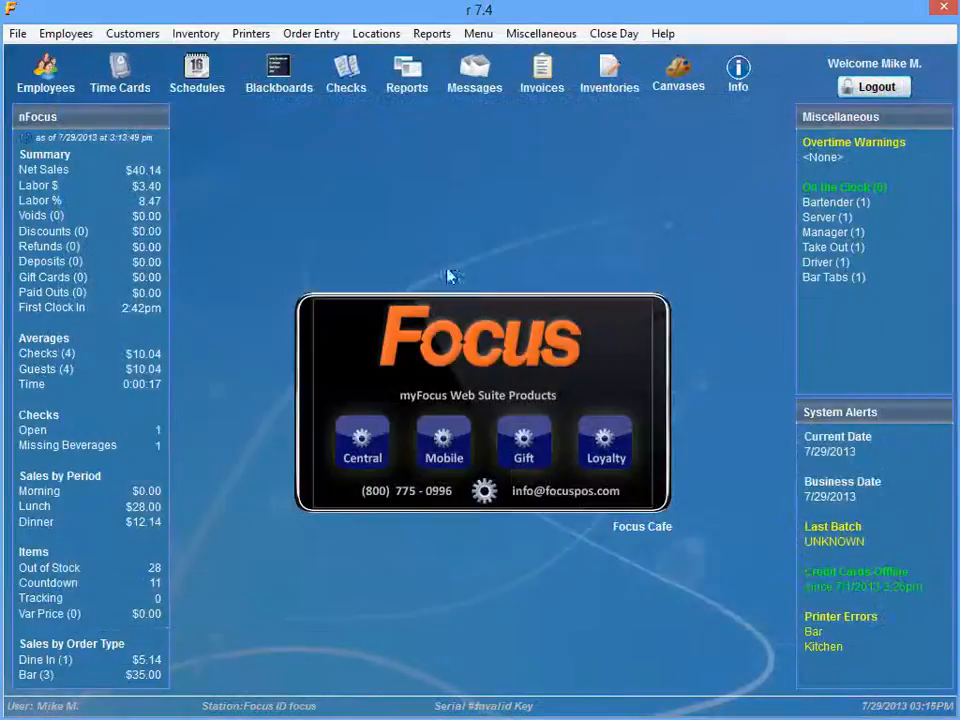
Step: Review the Lite command name and its price number among the general settings' prep modifiers, and save and close the settings
left_click(532, 33)
mouse_move(445, 117)
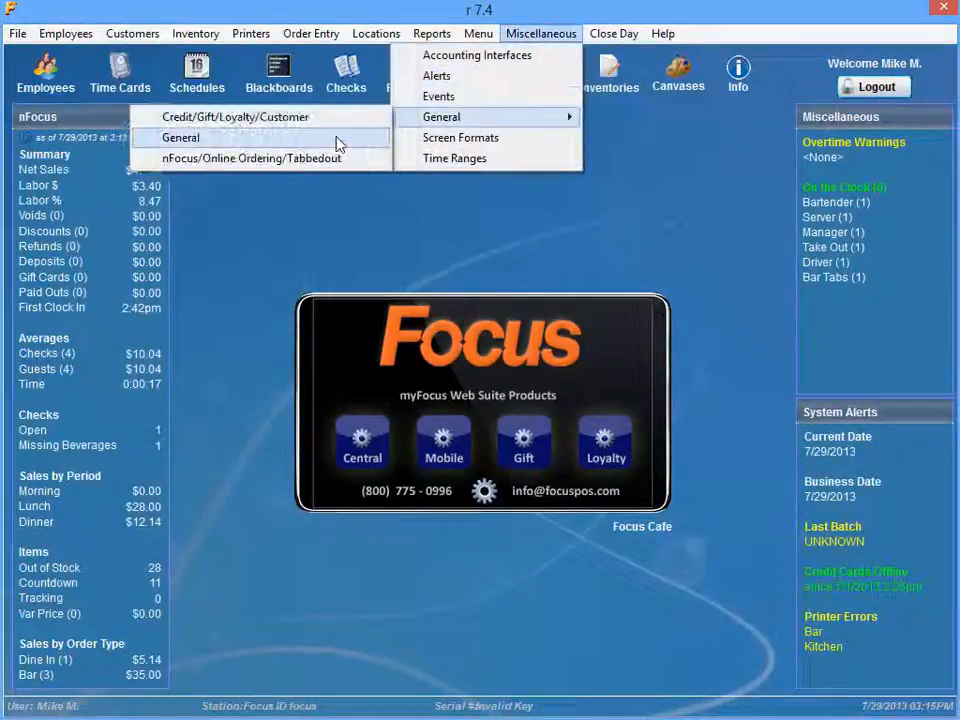
left_click(345, 139)
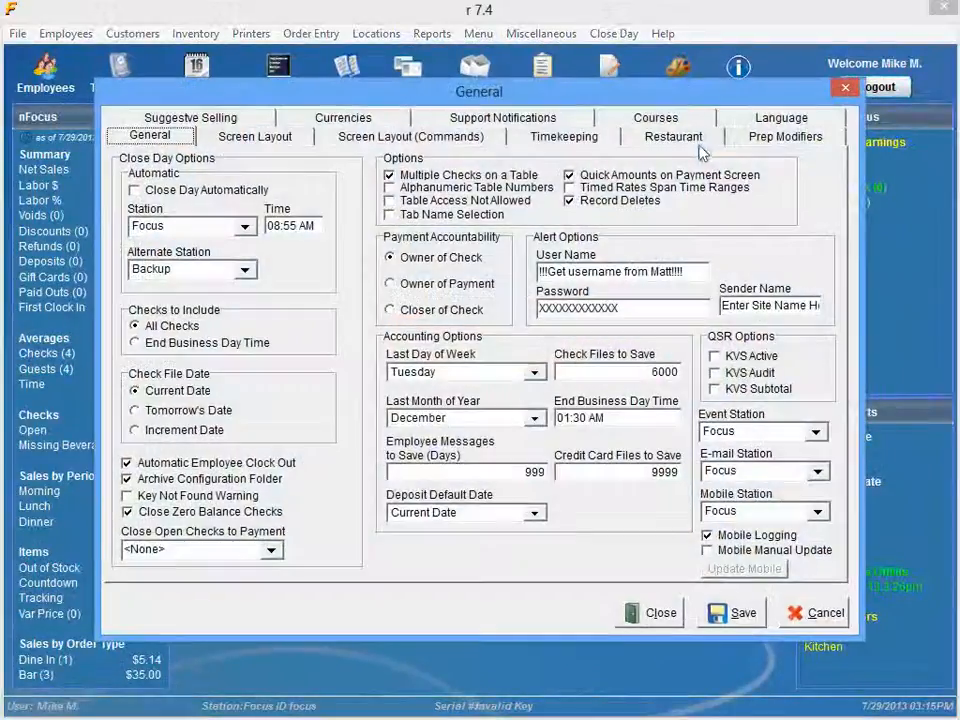
left_click(789, 141)
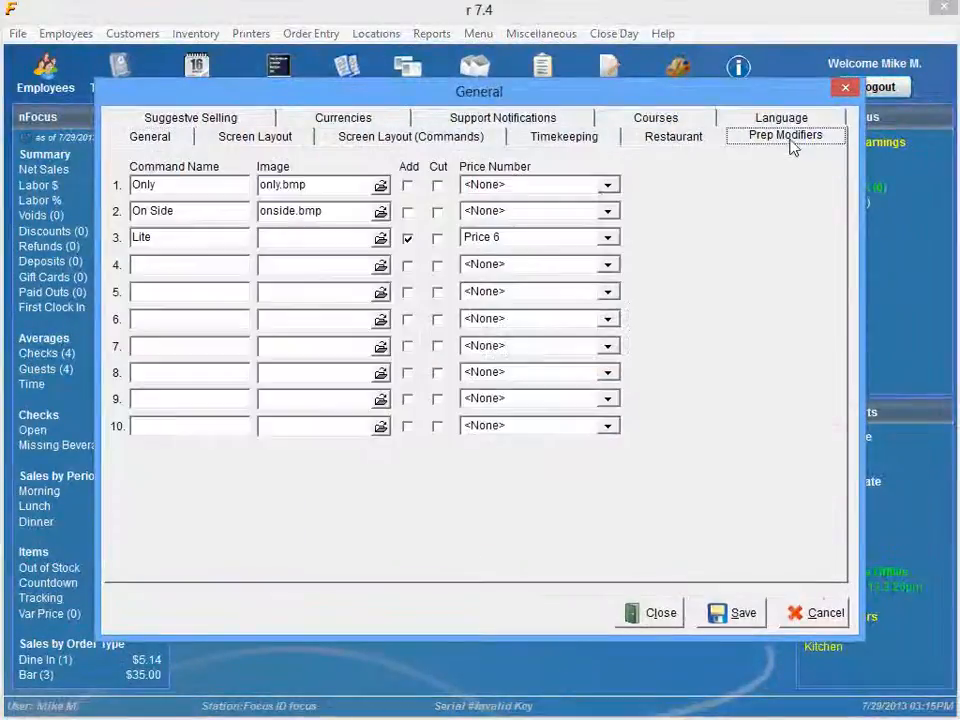
double_click(153, 238)
left_click(565, 244)
left_click(563, 246)
left_click(740, 620)
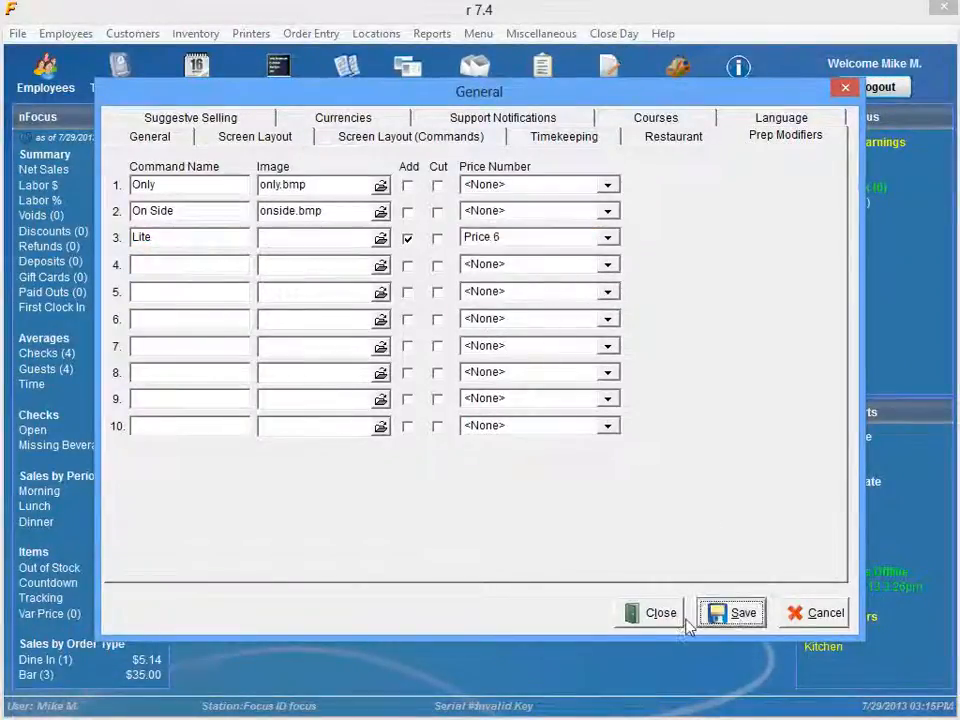
left_click(645, 614)
Step: Log out of the office software and sign in to order entry by entering the access code
left_click(908, 86)
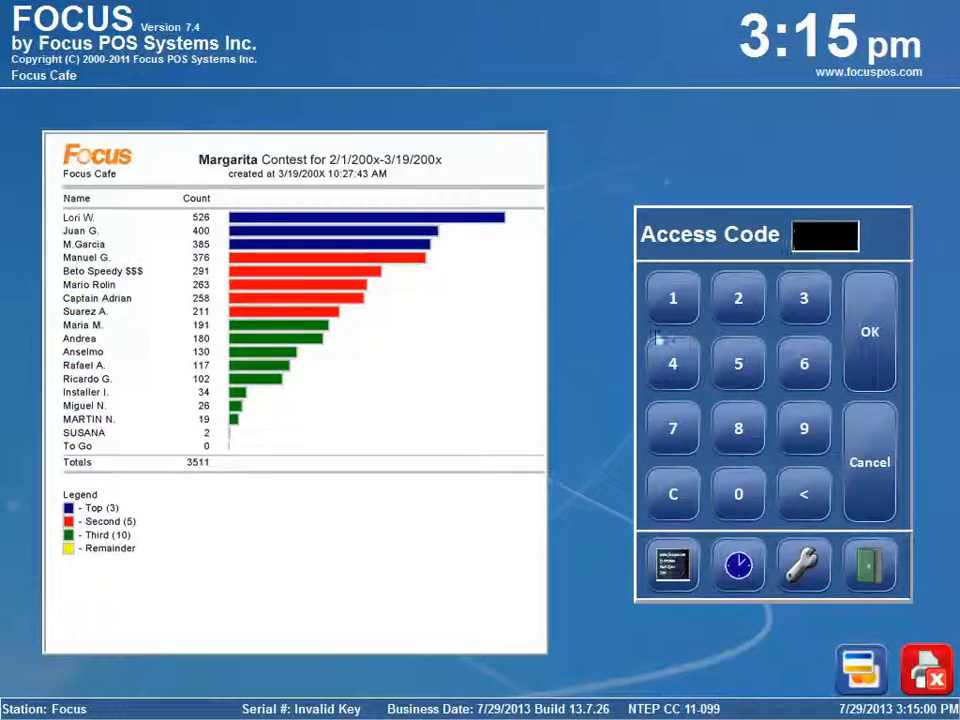
left_click(668, 297)
left_click(850, 343)
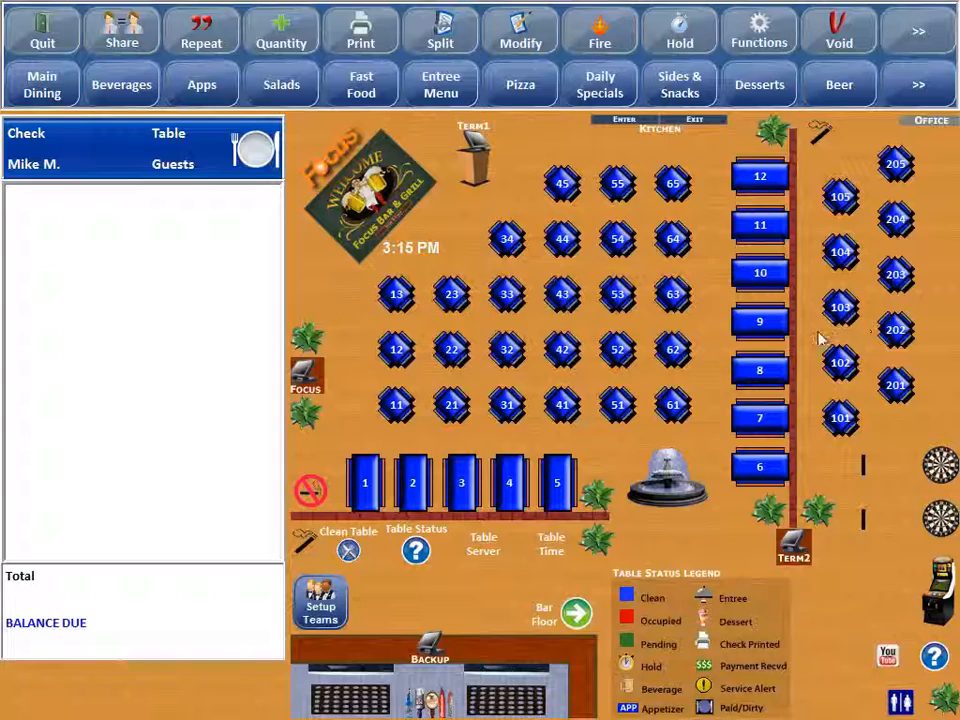
Step: Order a Taco Salad from the salads with the modifiers Sub Ranch, Bacon and Cheese
left_click(281, 84)
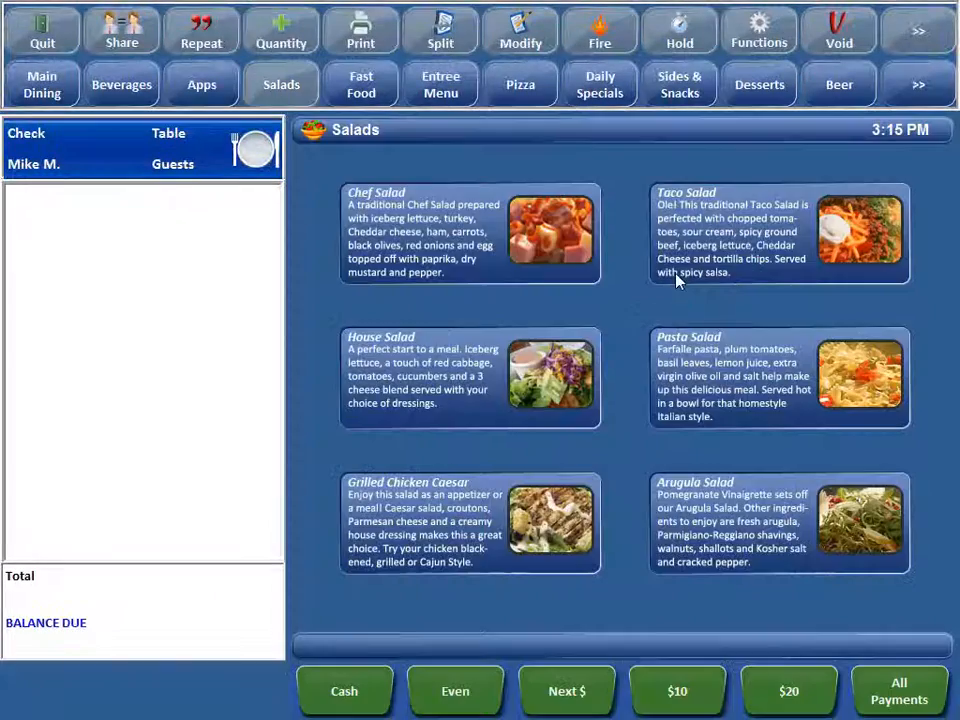
left_click(676, 282)
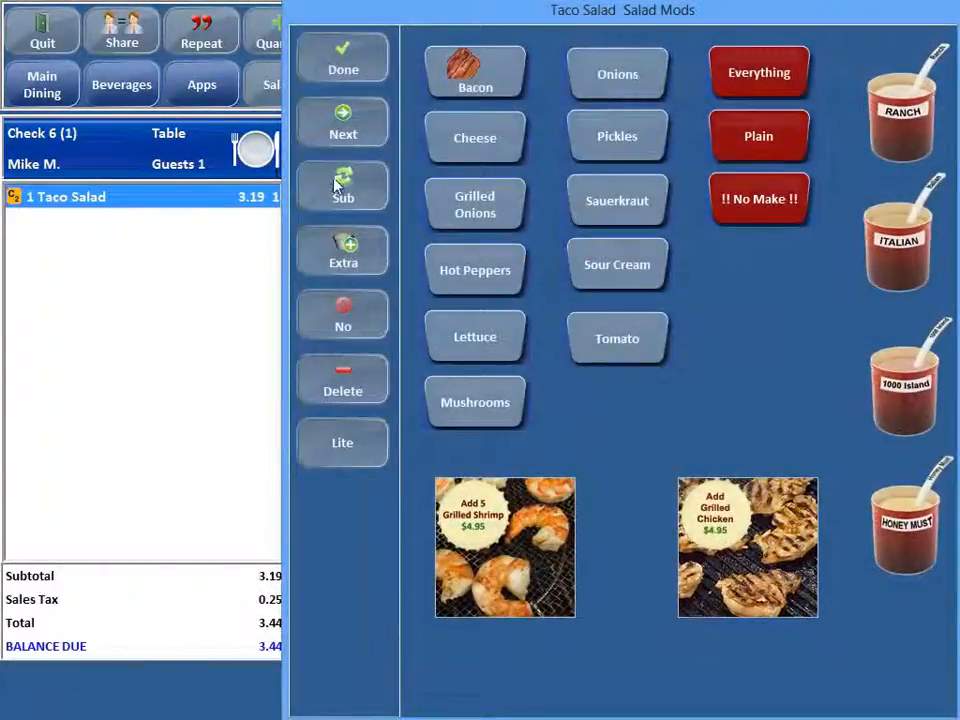
left_click(340, 186)
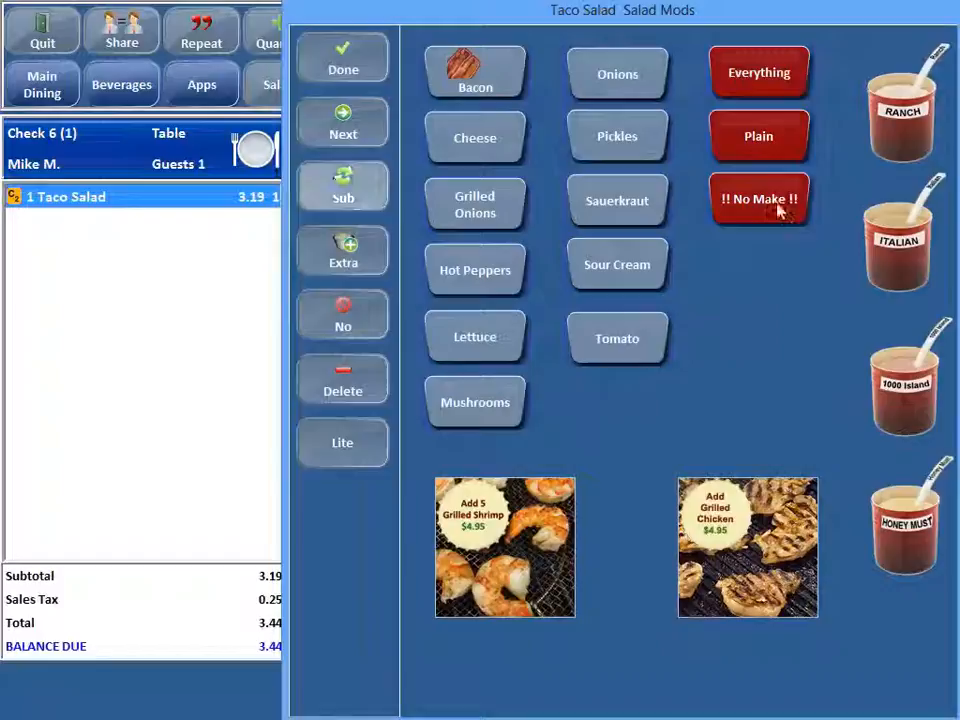
left_click(906, 128)
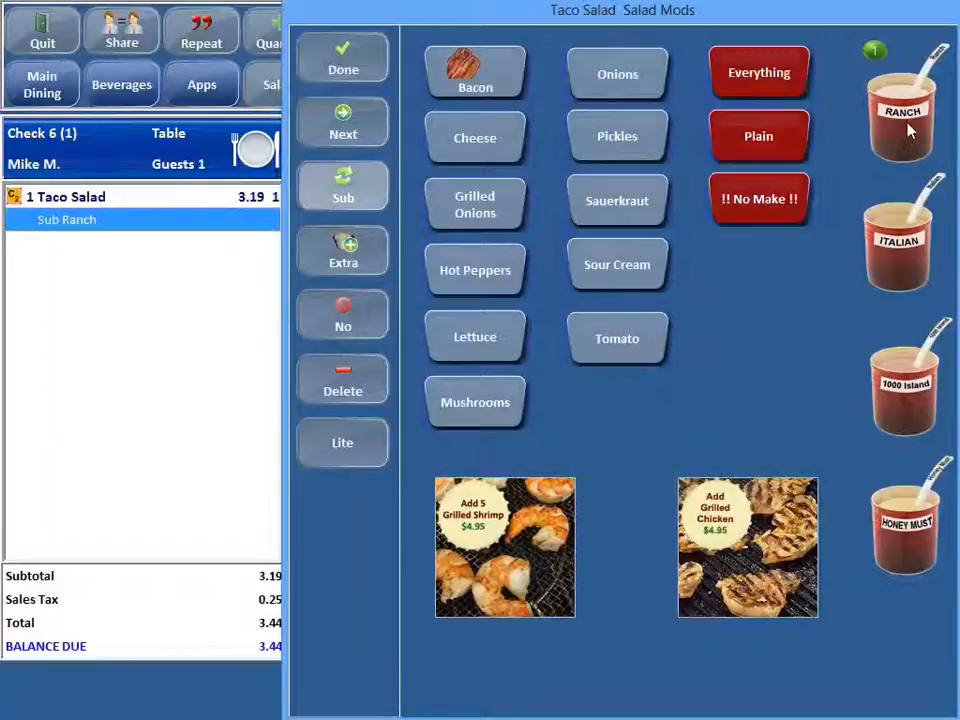
left_click(489, 88)
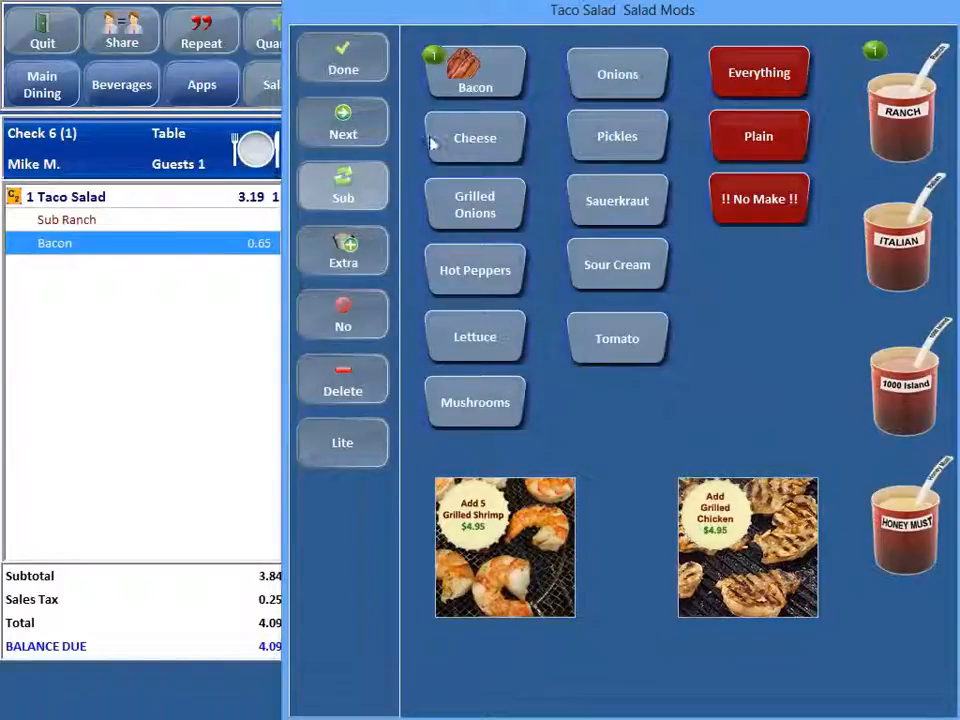
left_click(476, 150)
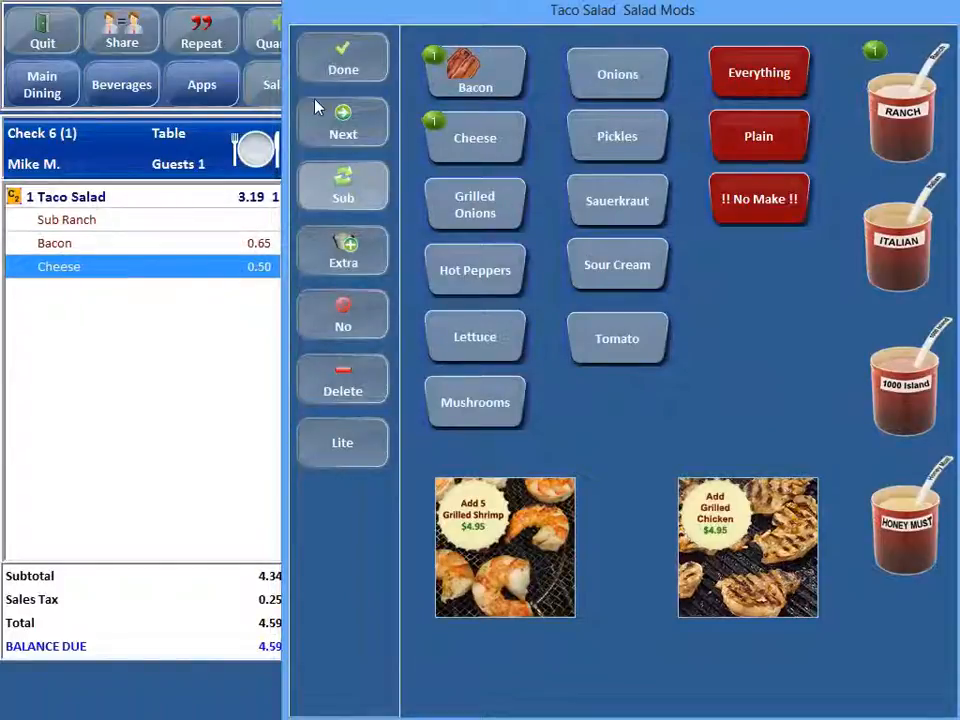
left_click(332, 64)
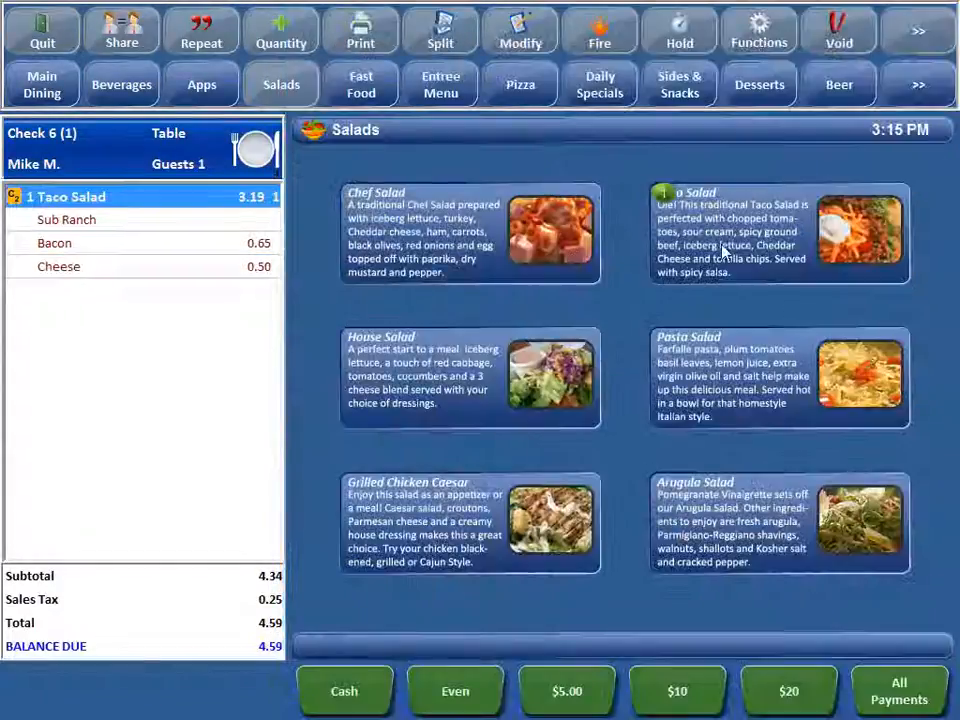
Step: Add a second Taco Salad and modify it with Lite Bacon and Lite Cheese, selecting the Lite Cheese line on the check
left_click(729, 235)
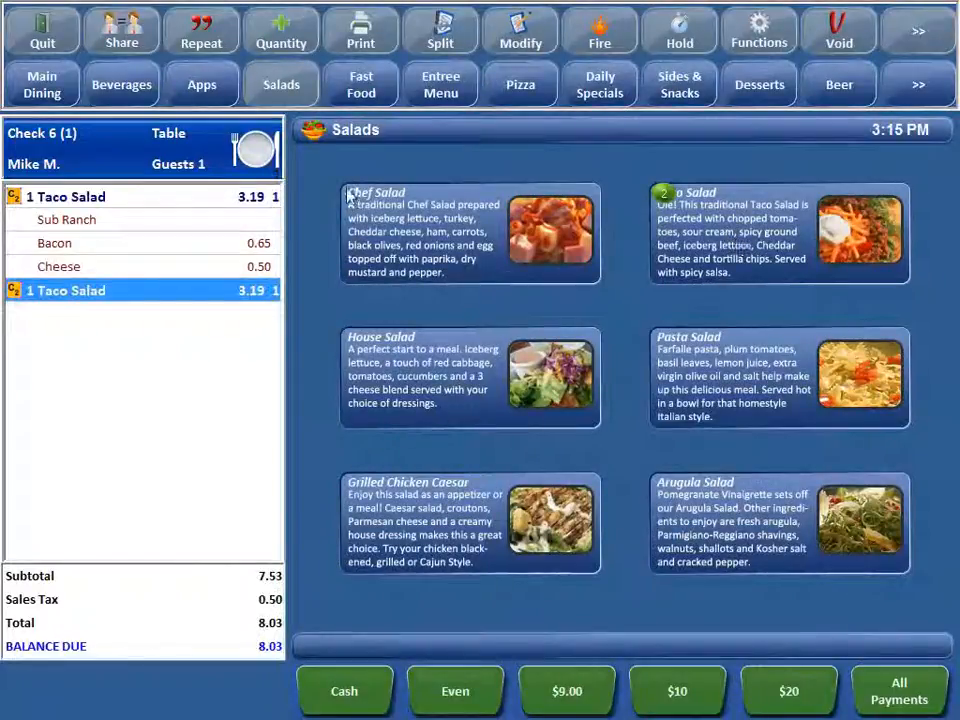
left_click(520, 33)
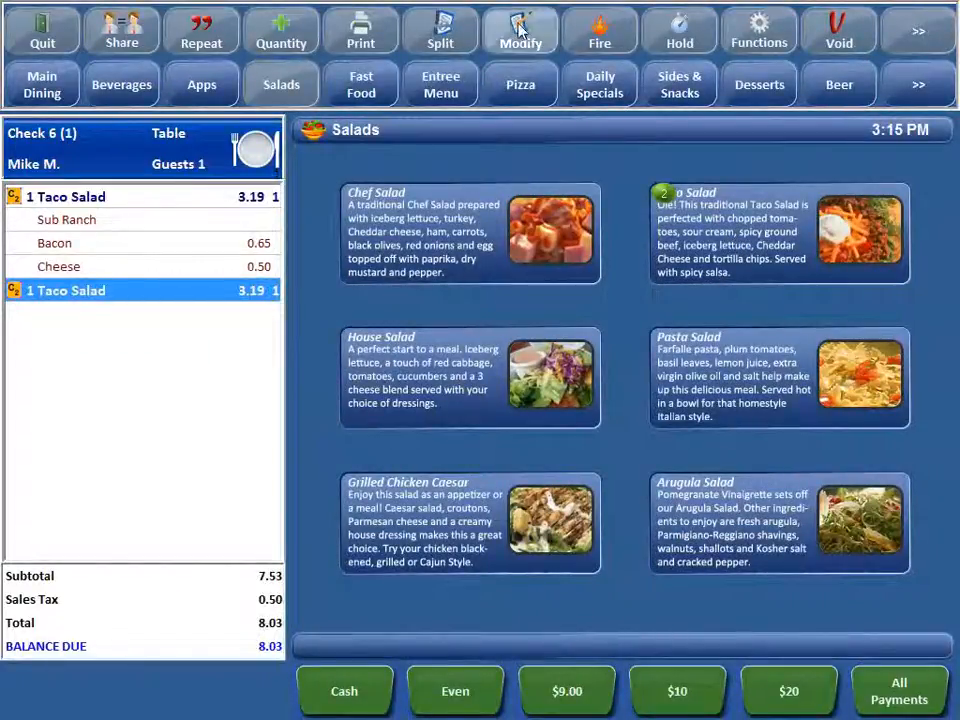
left_click(337, 443)
left_click(473, 75)
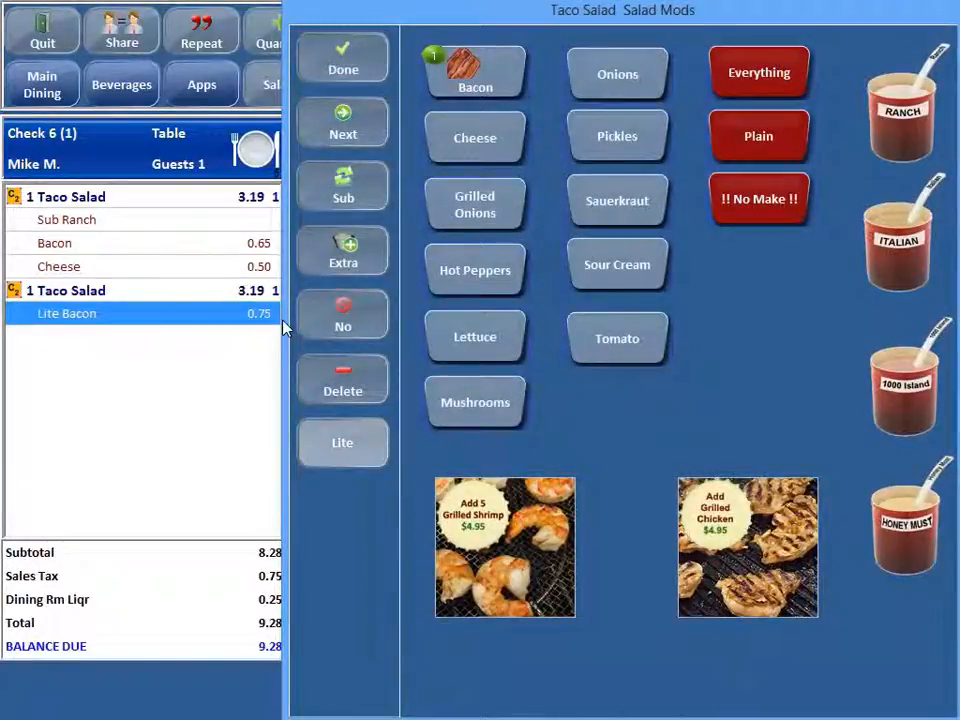
left_click(475, 155)
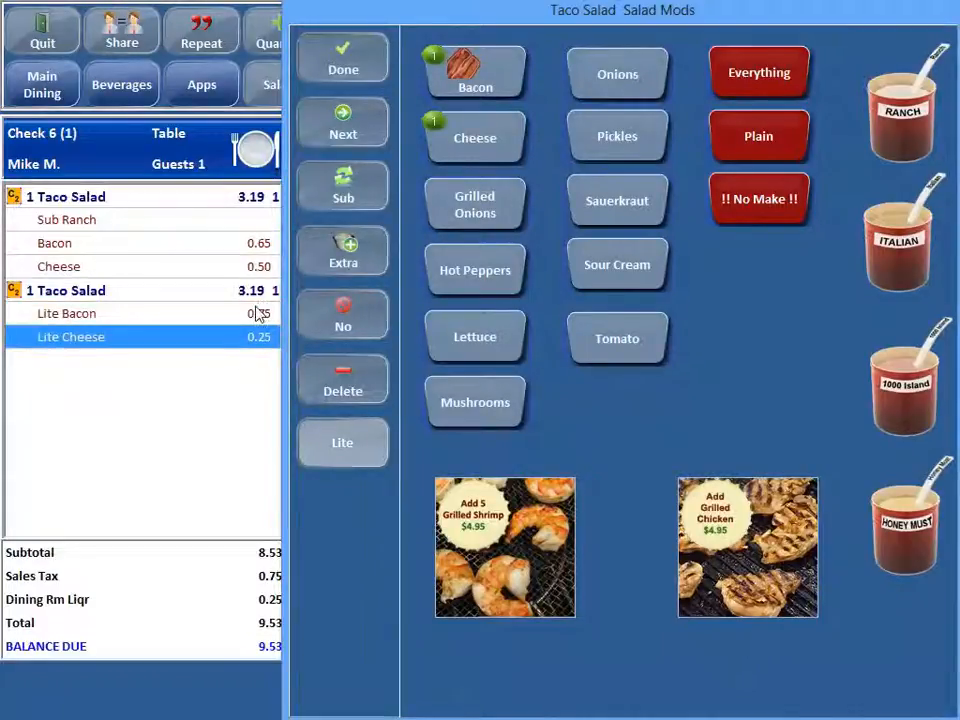
left_click(357, 69)
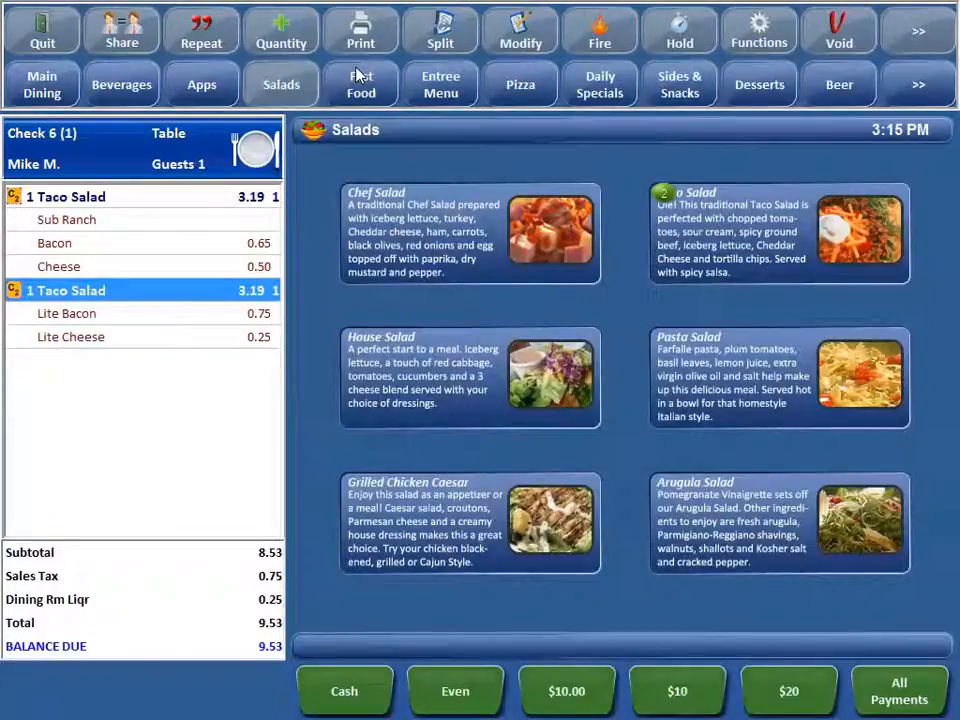
left_click(260, 345)
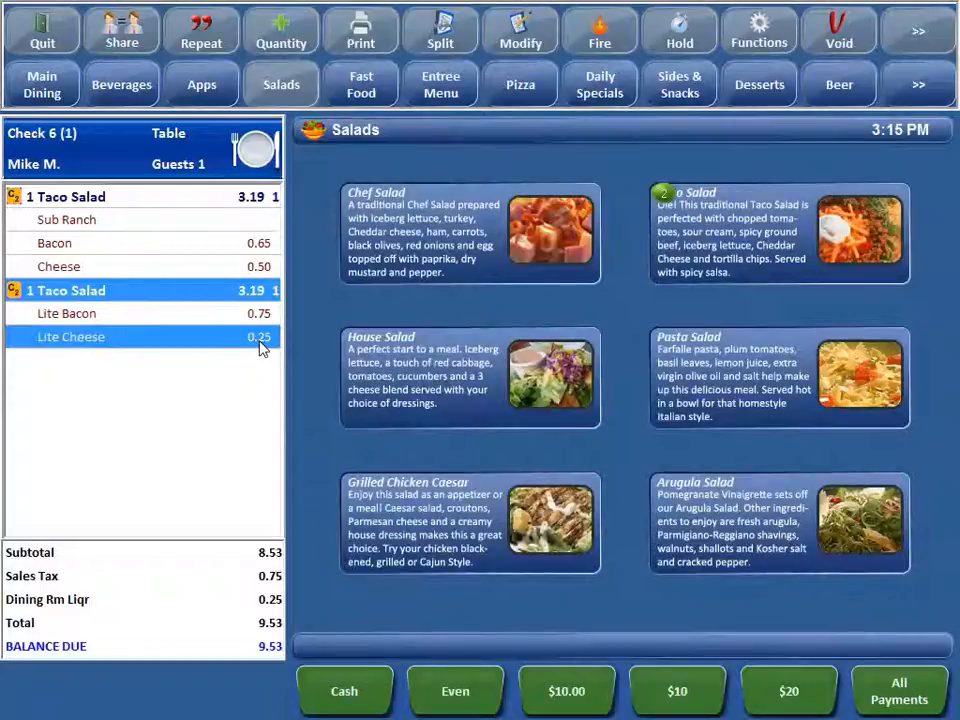